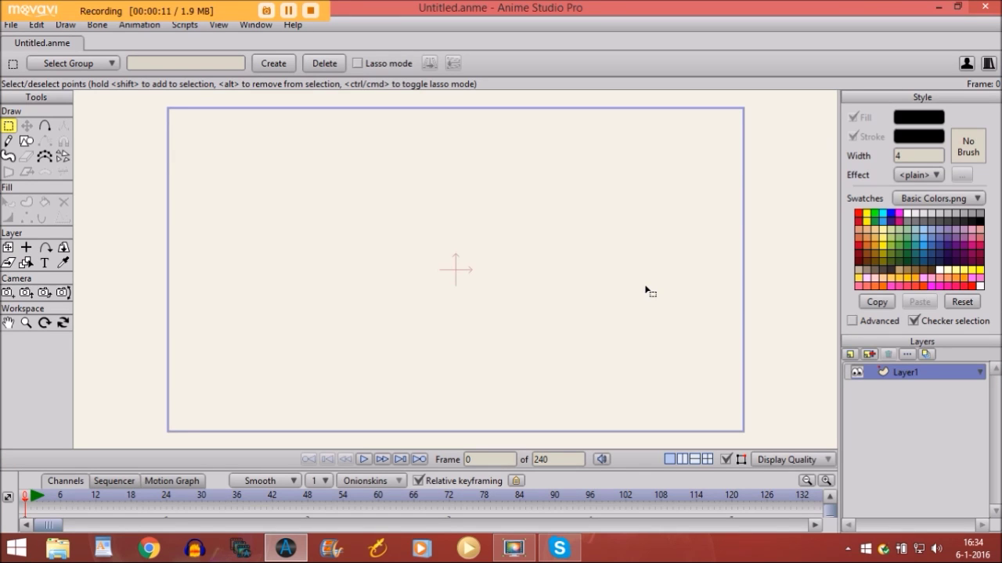
# Rename the first layer from Layer1 to 'Sky' in Layer Settings
pyautogui.doubleClick(906, 373)
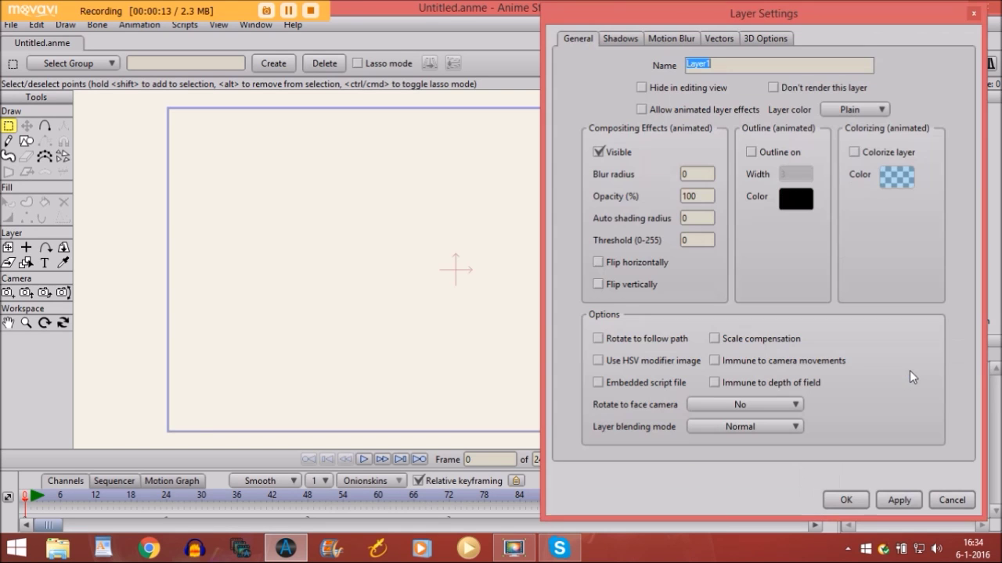
pyautogui.press('capslock')
pyautogui.write('Sky')
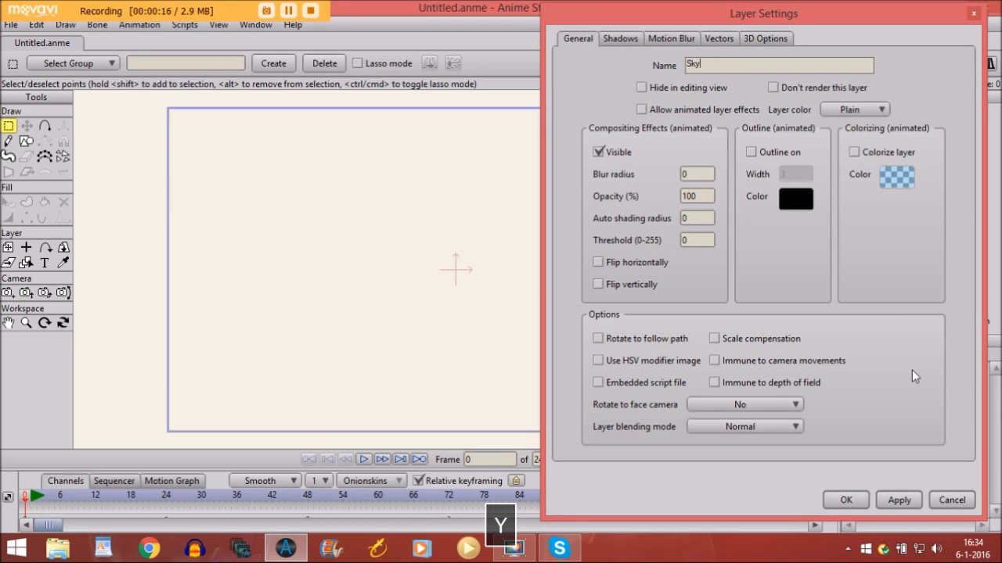
pyautogui.press('Return')
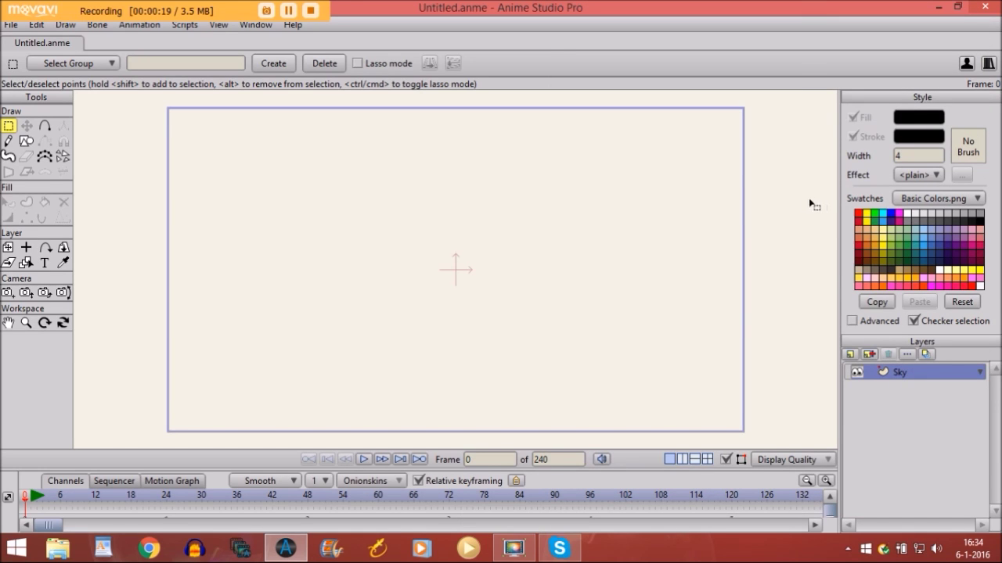
# Set the fill effect to a gradient running from dark blue 212189 to black
pyautogui.click(920, 177)
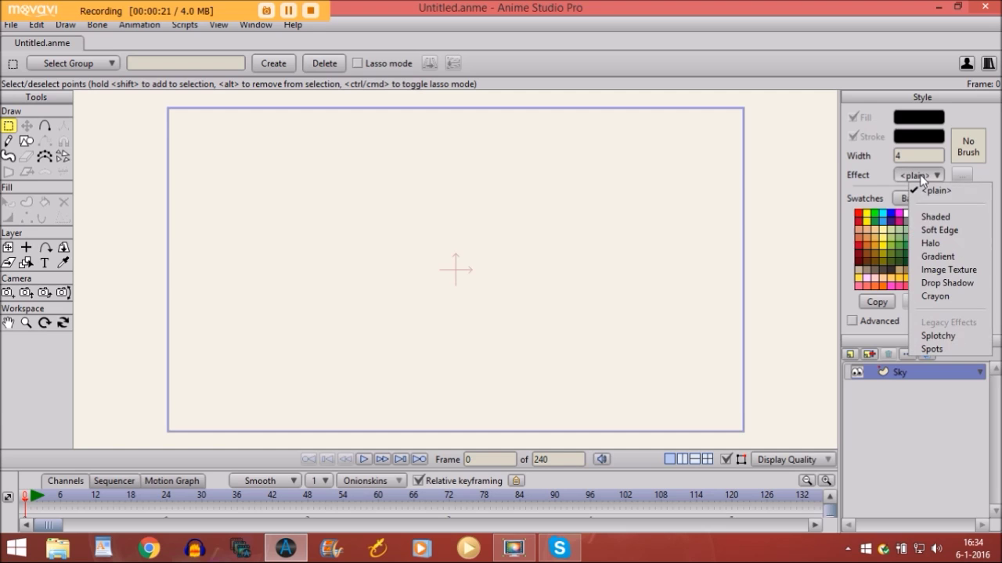
pyautogui.click(936, 256)
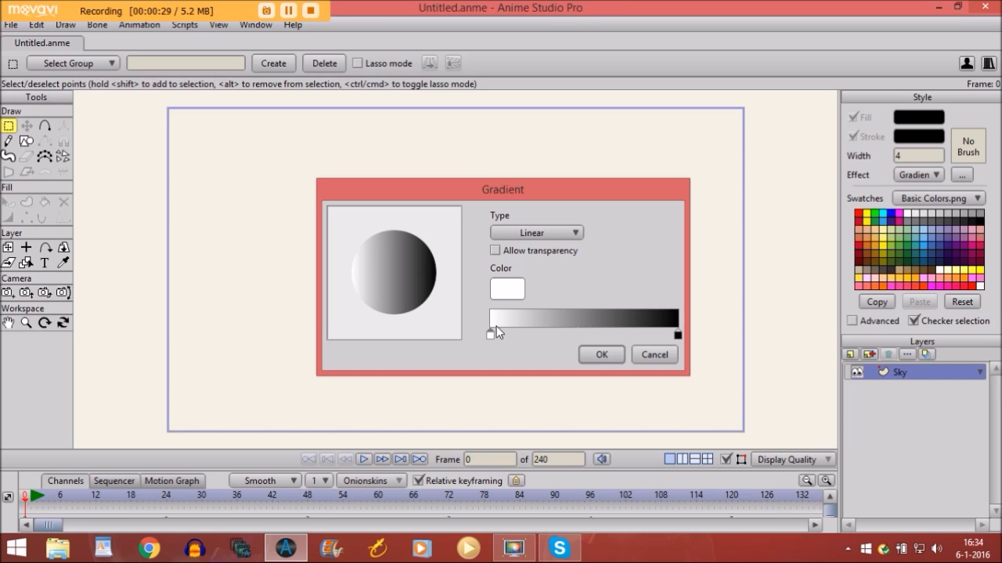
pyautogui.click(516, 291)
pyautogui.moveTo(605, 204)
pyautogui.mouseDown()
pyautogui.moveTo(601, 217)
pyautogui.moveTo(606, 207)
pyautogui.mouseUp()
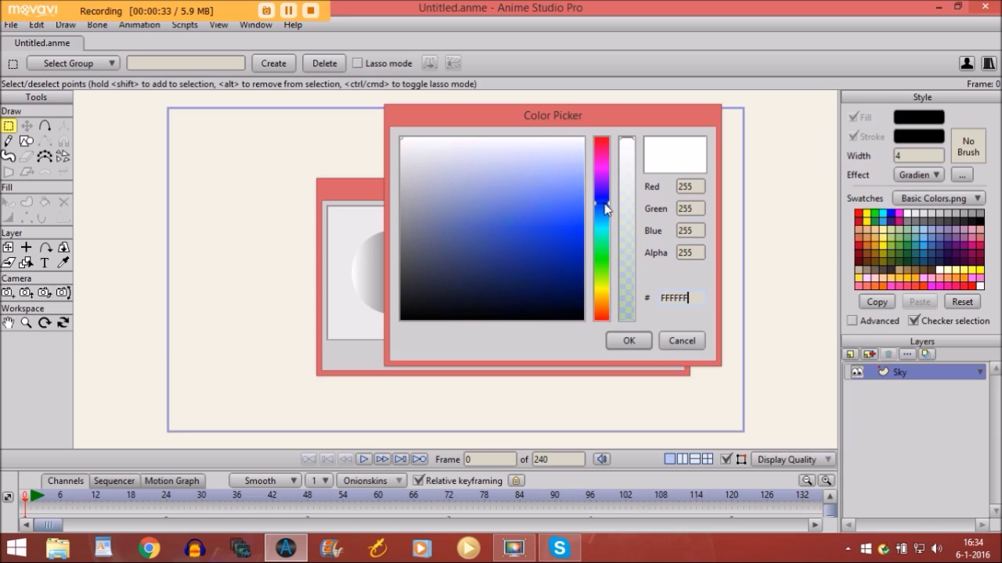
pyautogui.click(564, 239)
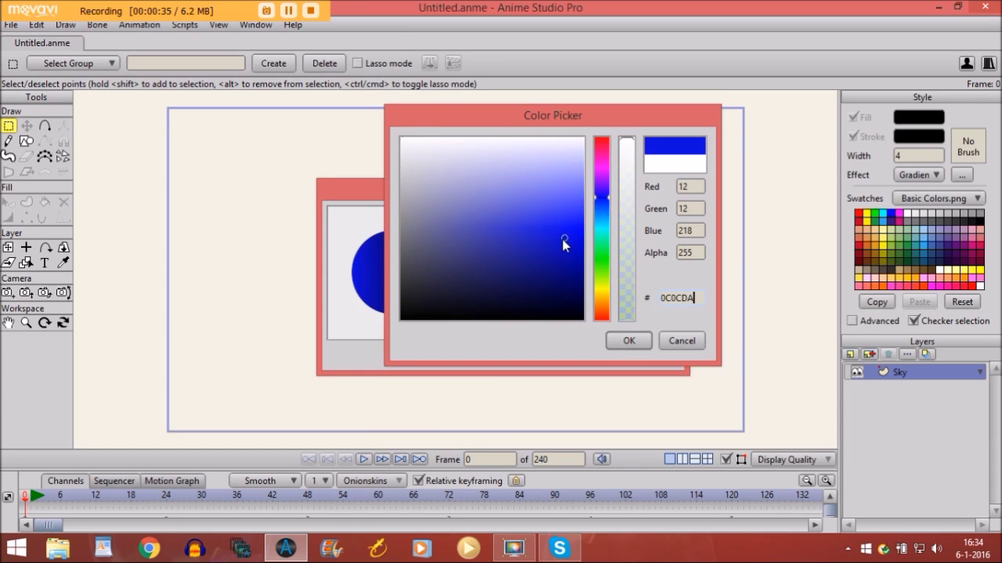
pyautogui.moveTo(562, 239); pyautogui.dragTo(512, 259)
pyautogui.click(625, 343)
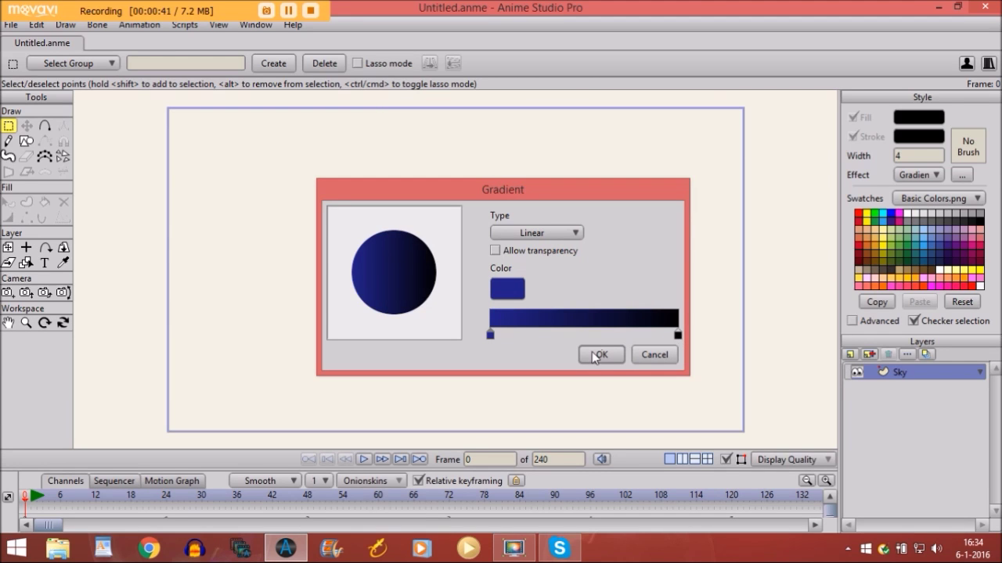
pyautogui.click(598, 355)
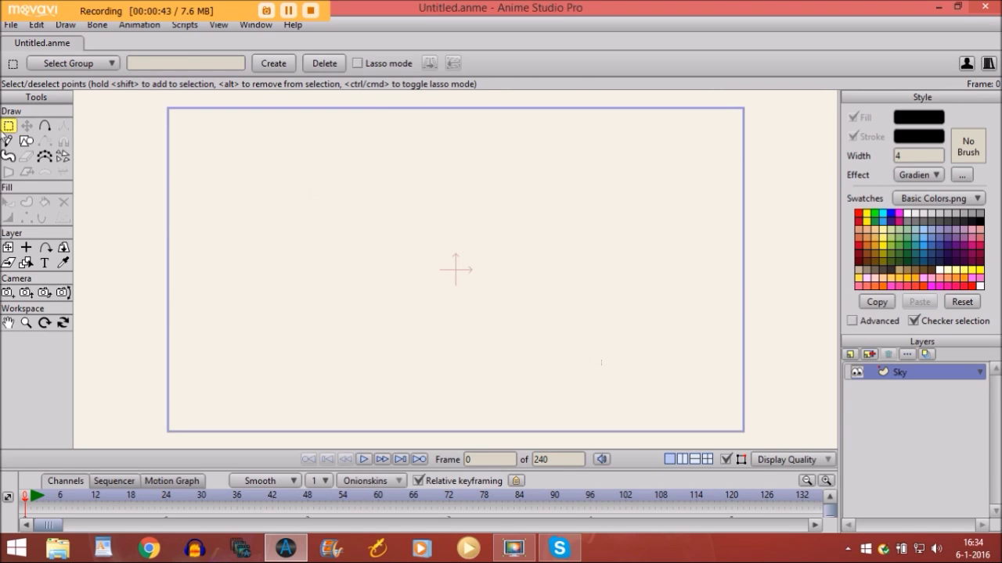
# Draw an outline-free rectangle over the entire camera frame, filled with the navy-to-black gradient
pyautogui.click(26, 143)
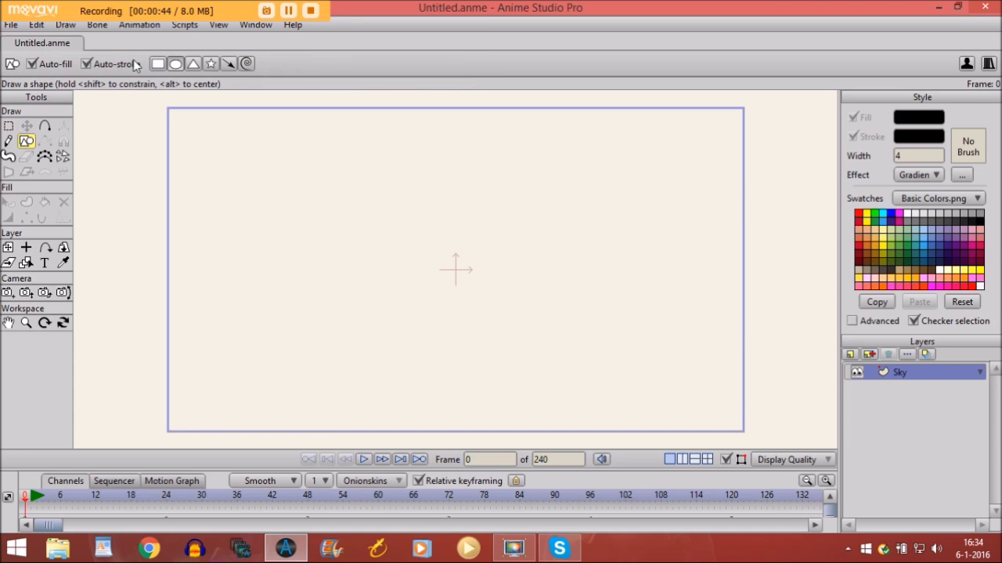
pyautogui.click(156, 65)
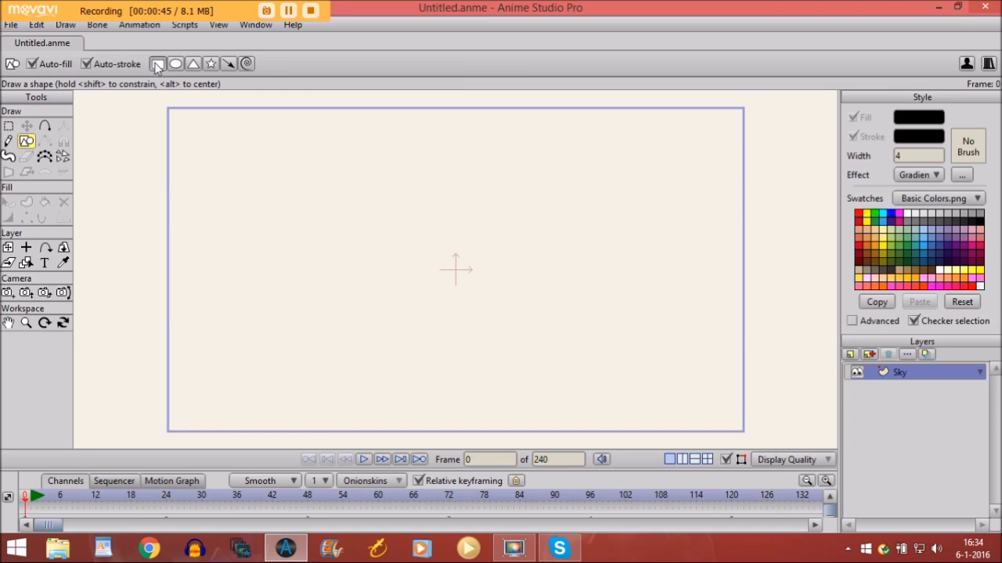
pyautogui.click(87, 64)
pyautogui.moveTo(158, 105); pyautogui.dragTo(748, 441)
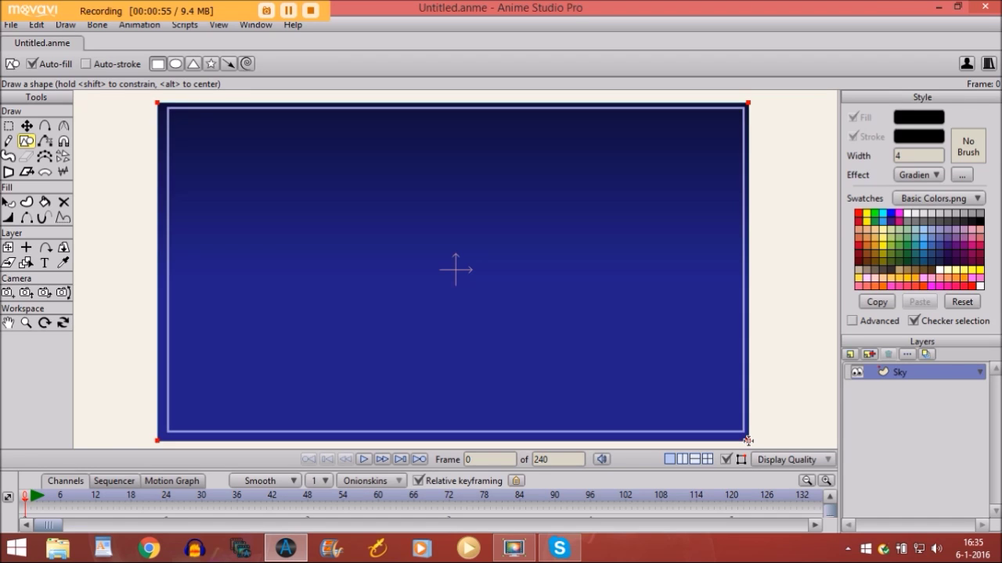
pyautogui.click(8, 202)
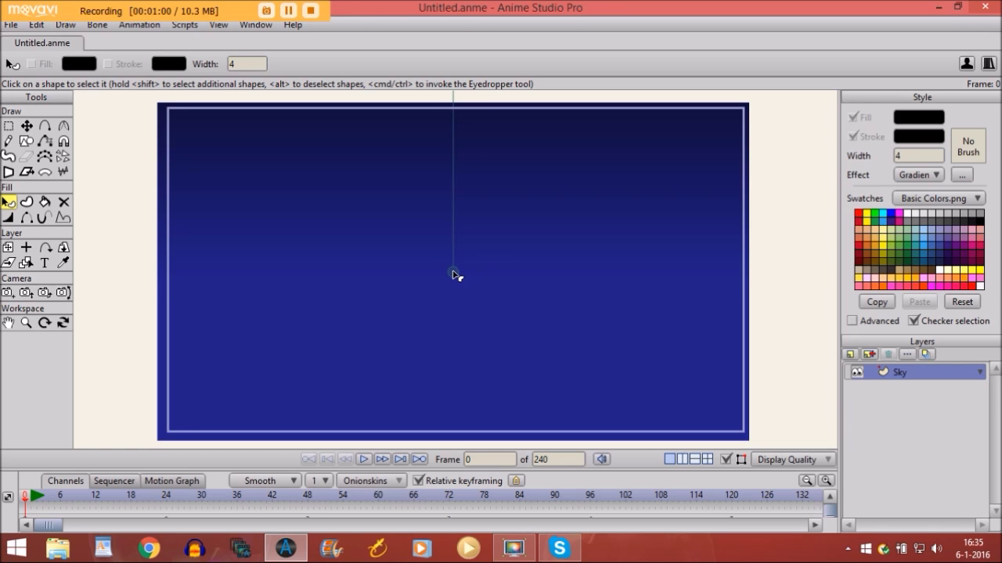
# Drag the gradient handles so the dark end sits mid-frame and blue reaches the bottom
pyautogui.moveTo(453, 272); pyautogui.dragTo(442, 420)
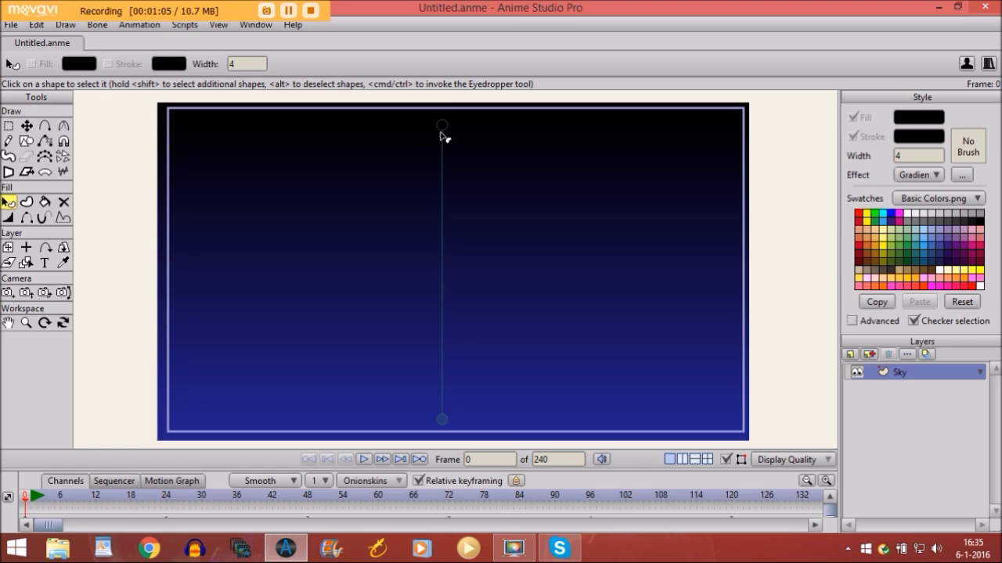
pyautogui.moveTo(443, 129); pyautogui.dragTo(443, 236)
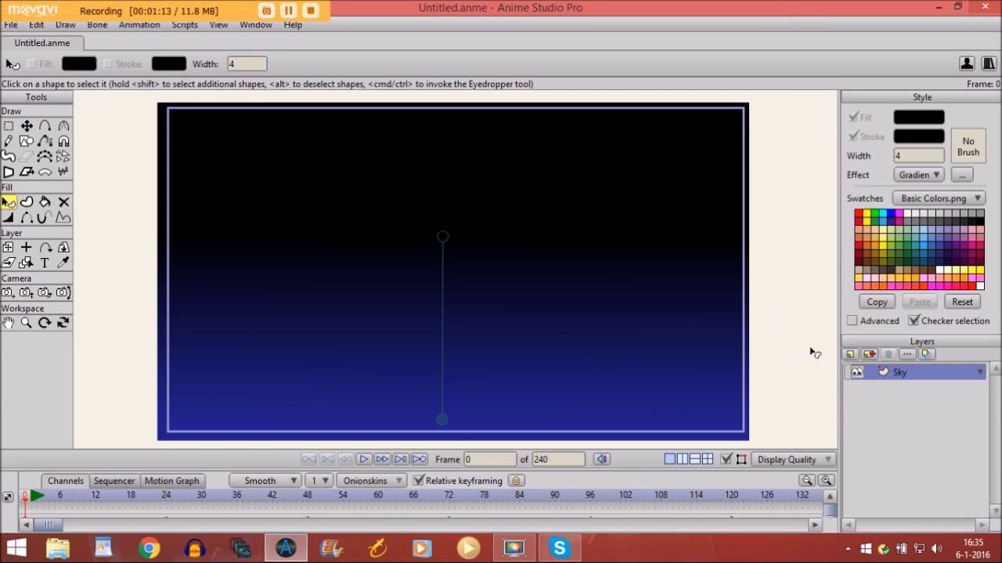
pyautogui.click(863, 353)
# Add a new vector layer above Sky named 'Stars'
pyautogui.click(857, 371)
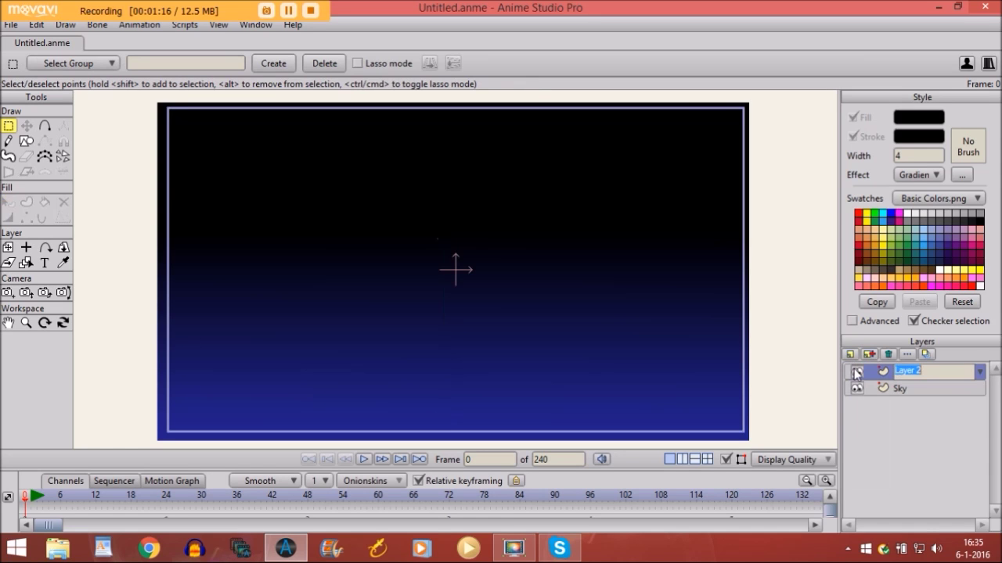
pyautogui.write('Stars')
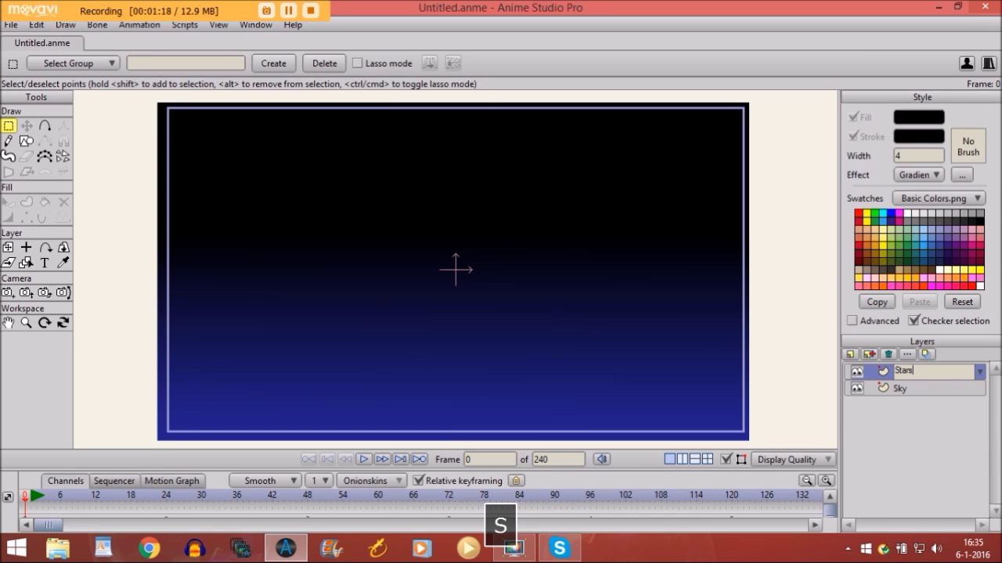
pyautogui.press('Return')
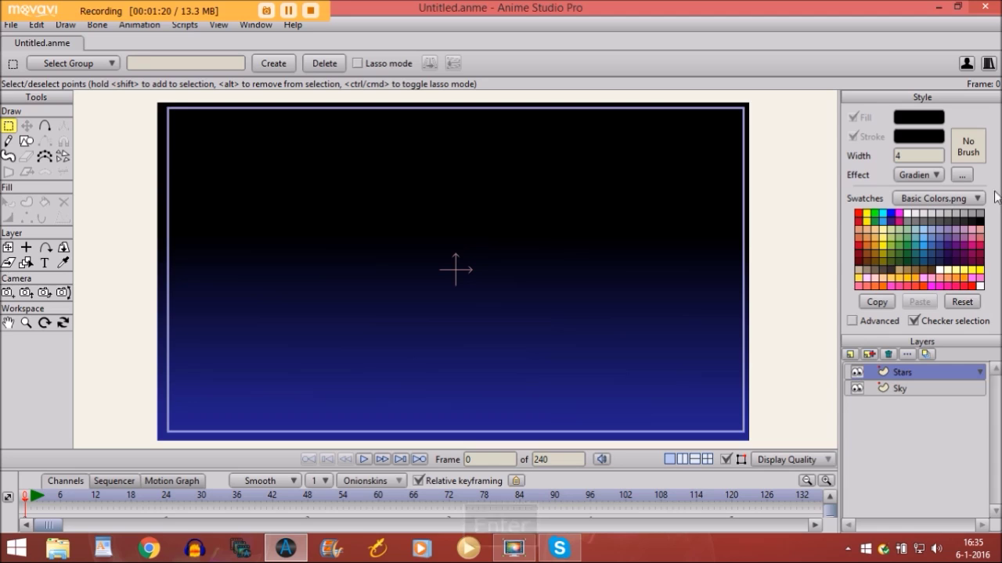
# Set a plain white fill and draw a small white dot in the upper-left sky
pyautogui.click(917, 175)
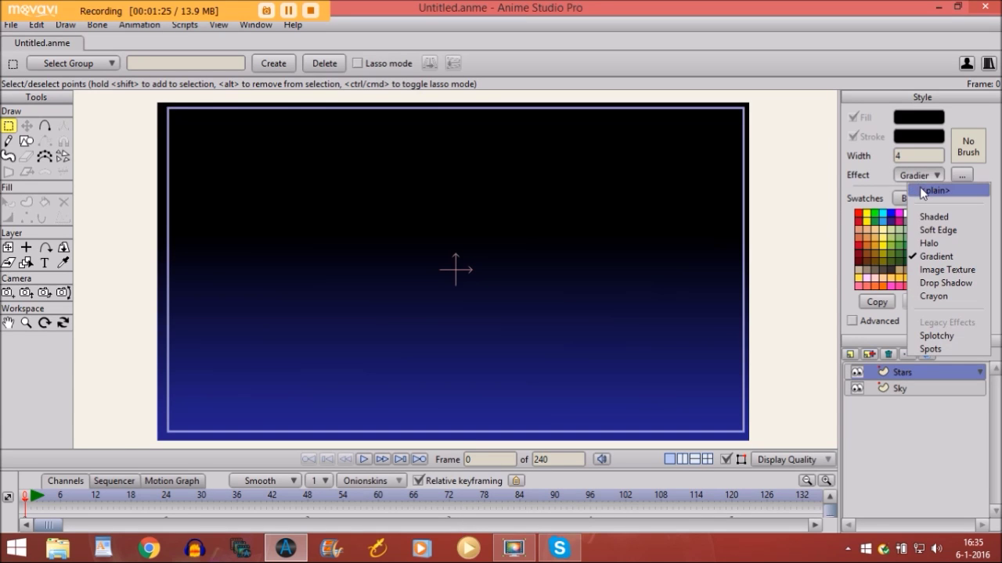
pyautogui.click(923, 192)
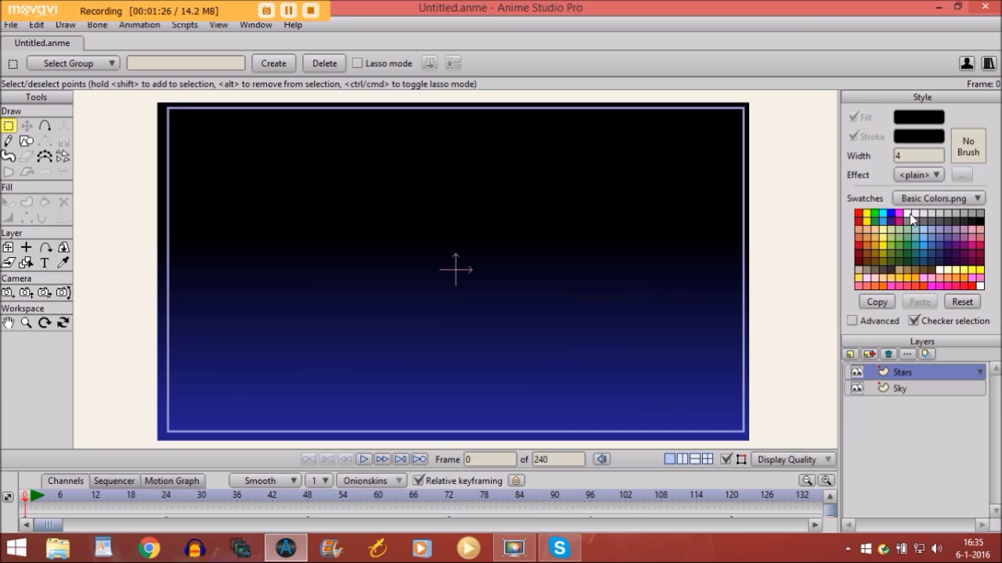
pyautogui.click(910, 214)
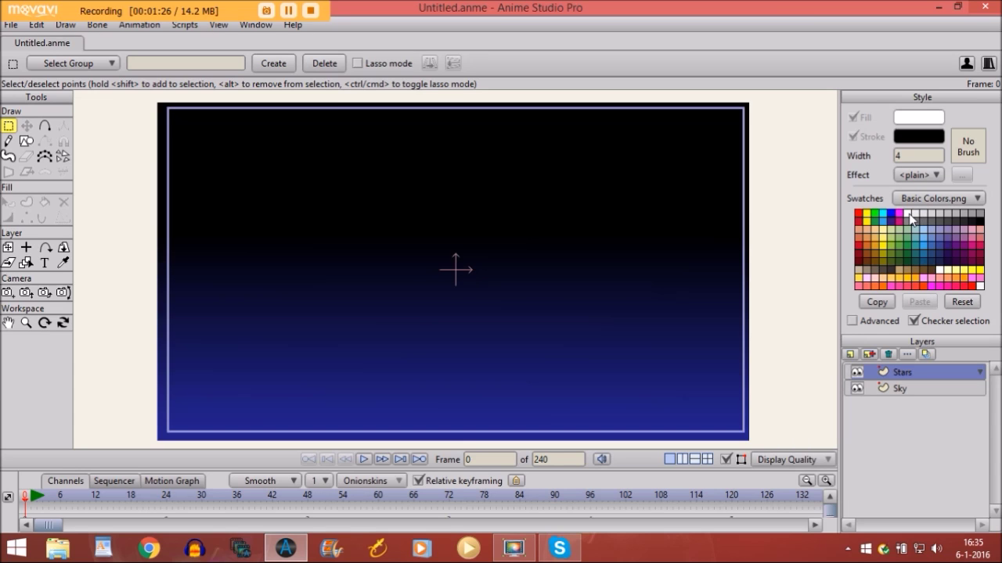
pyautogui.click(26, 141)
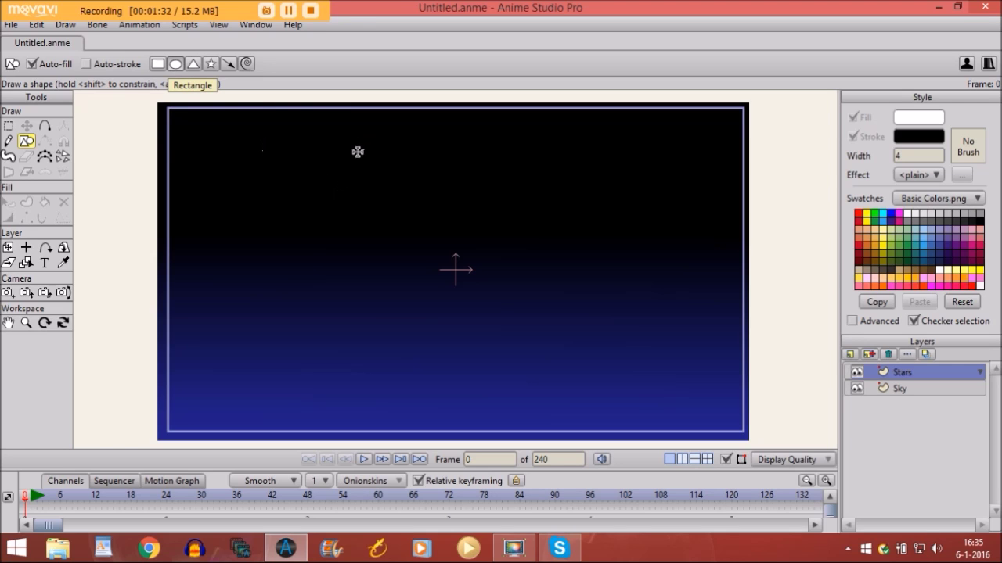
pyautogui.moveTo(335, 155); pyautogui.dragTo(351, 170)
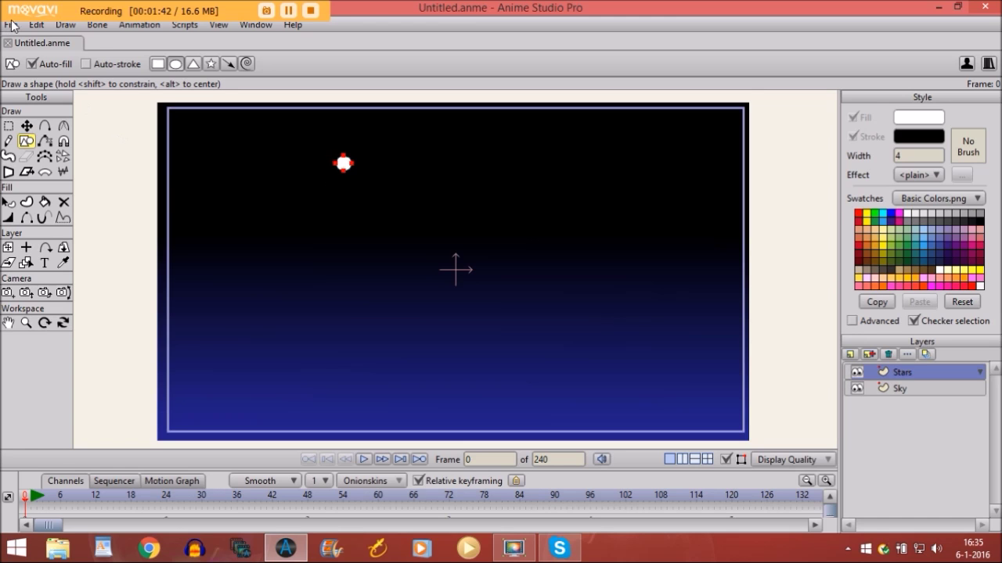
# Copy the white dot and use the clipboard as the Scatter Brush source
pyautogui.click(37, 25)
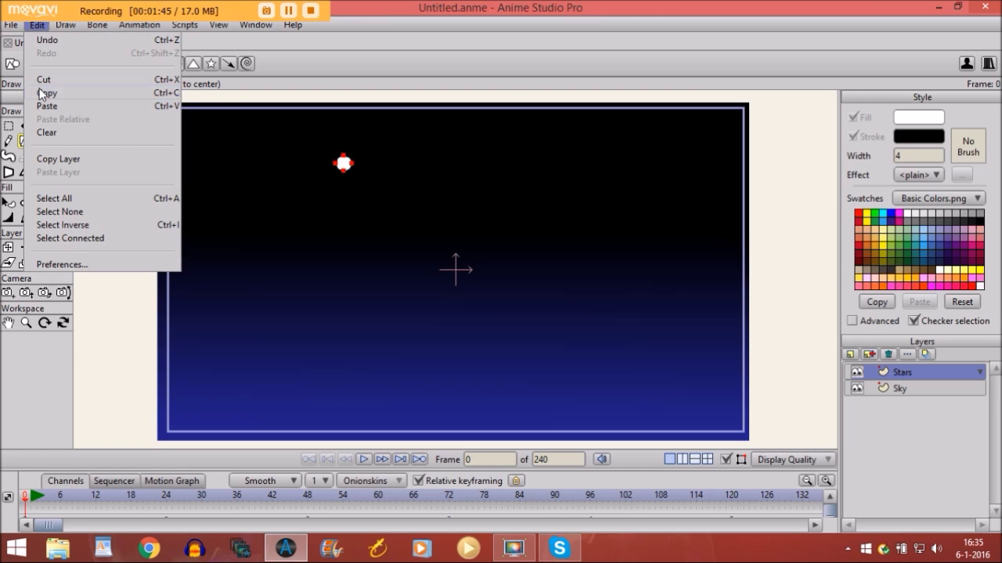
pyautogui.click(43, 93)
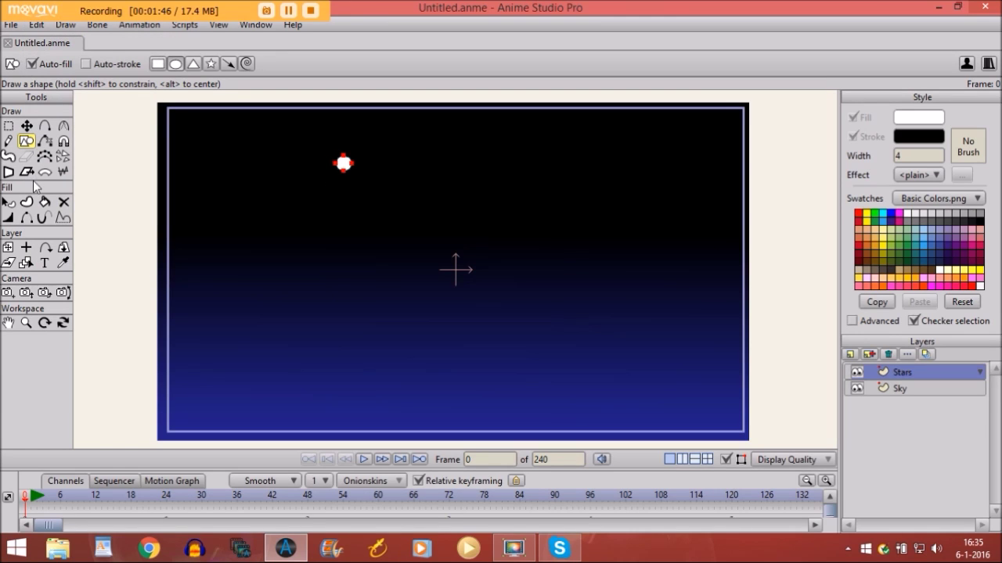
pyautogui.click(67, 158)
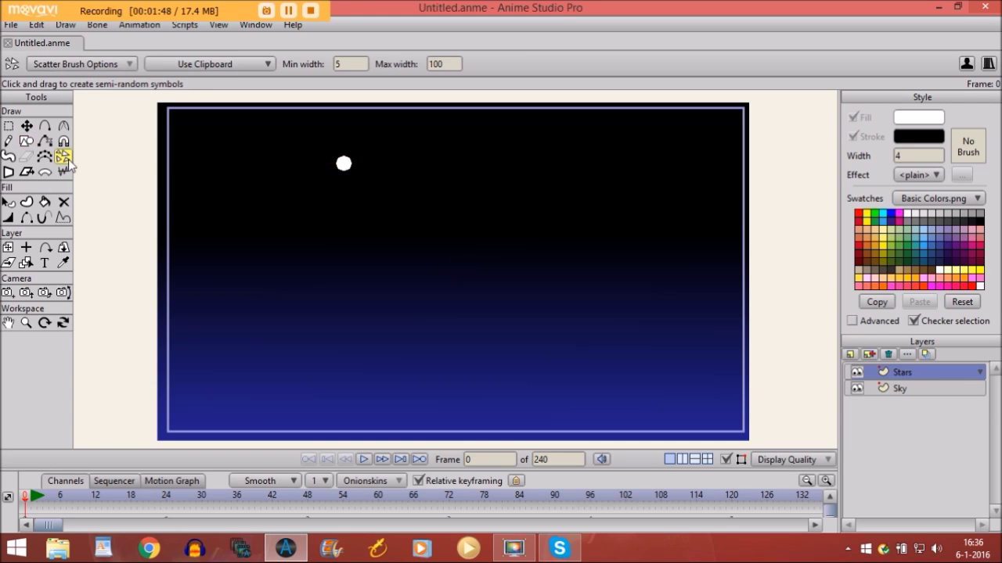
pyautogui.click(177, 66)
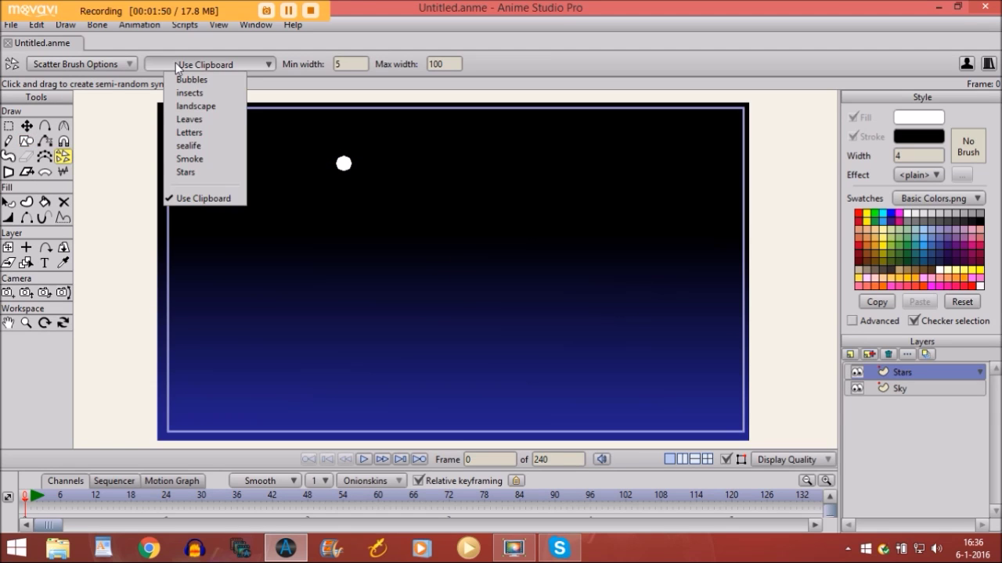
pyautogui.click(199, 199)
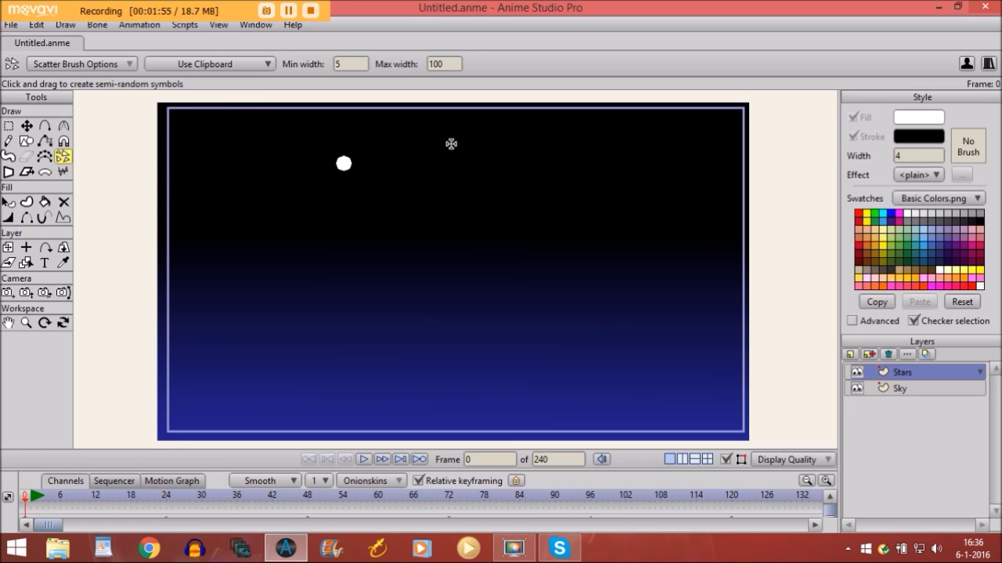
# Set the scatter maximum width to 5 and scatter a tiny star left of the dot
pyautogui.click(454, 64)
pyautogui.write('5')
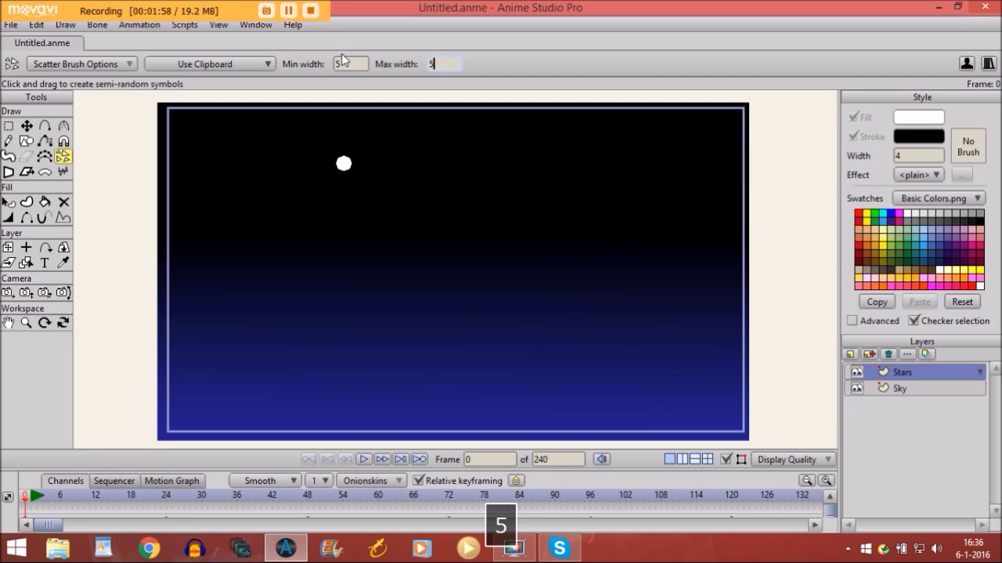
pyautogui.press('Return')
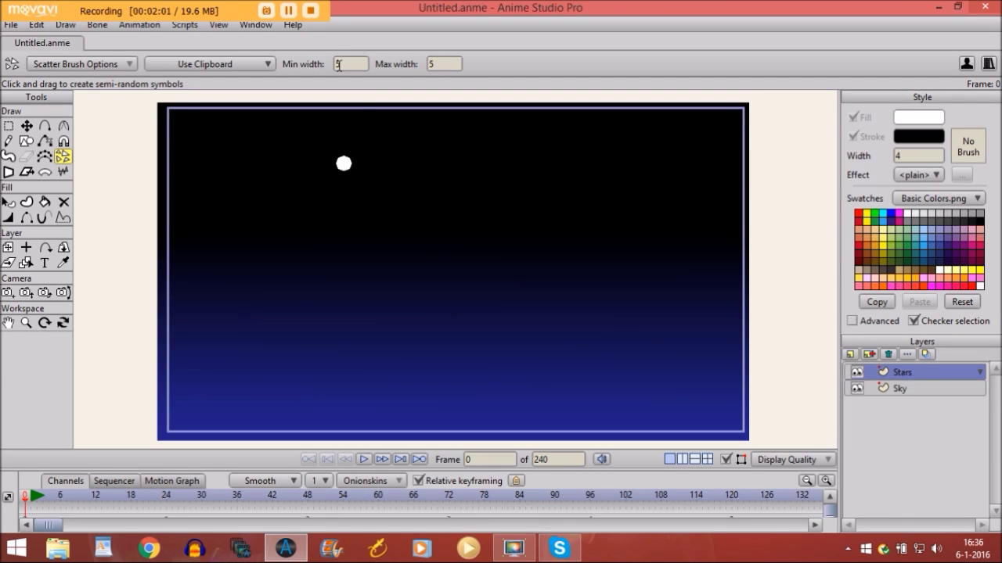
pyautogui.click(235, 155)
pyautogui.moveTo(199, 133); pyautogui.dragTo(201, 125)
# Scatter dozens of tiny white stars from left to right across the upper night sky
pyautogui.click(198, 152)
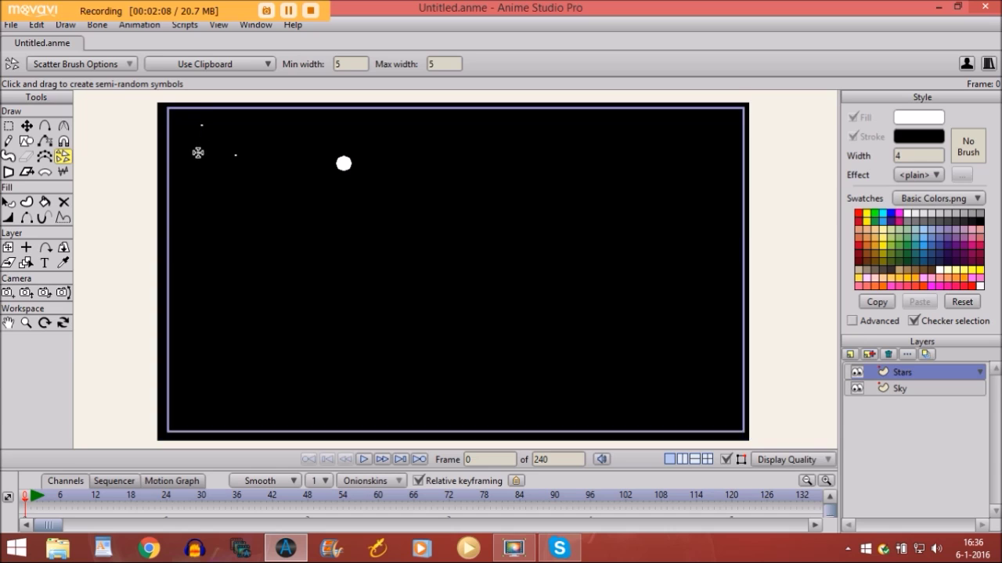
pyautogui.click(255, 128)
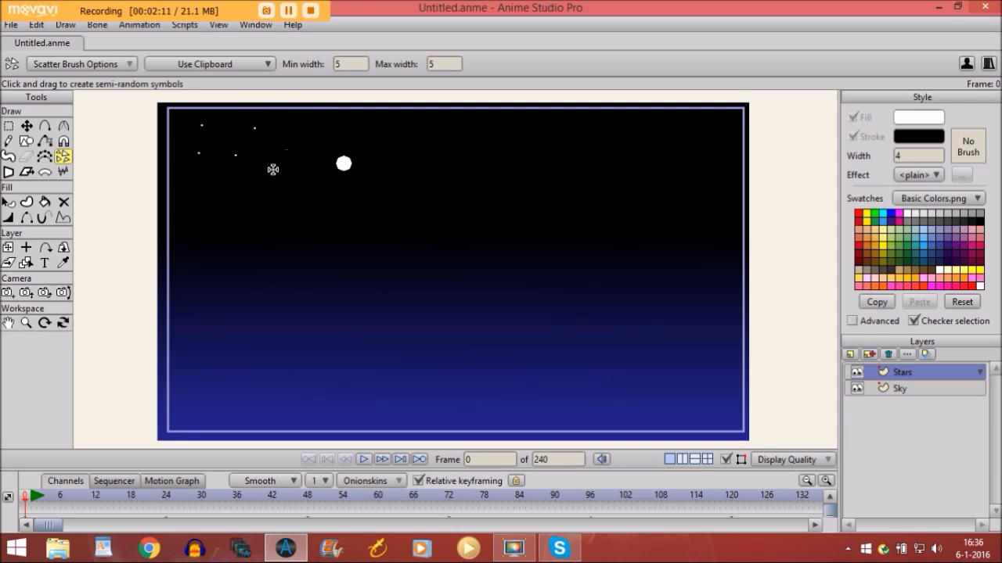
pyautogui.click(273, 169)
pyautogui.click(217, 194)
pyautogui.click(277, 192)
pyautogui.click(299, 136)
pyautogui.click(333, 118)
pyautogui.click(312, 172)
pyautogui.click(365, 125)
pyautogui.click(418, 128)
pyautogui.click(397, 153)
pyautogui.click(399, 187)
pyautogui.click(363, 199)
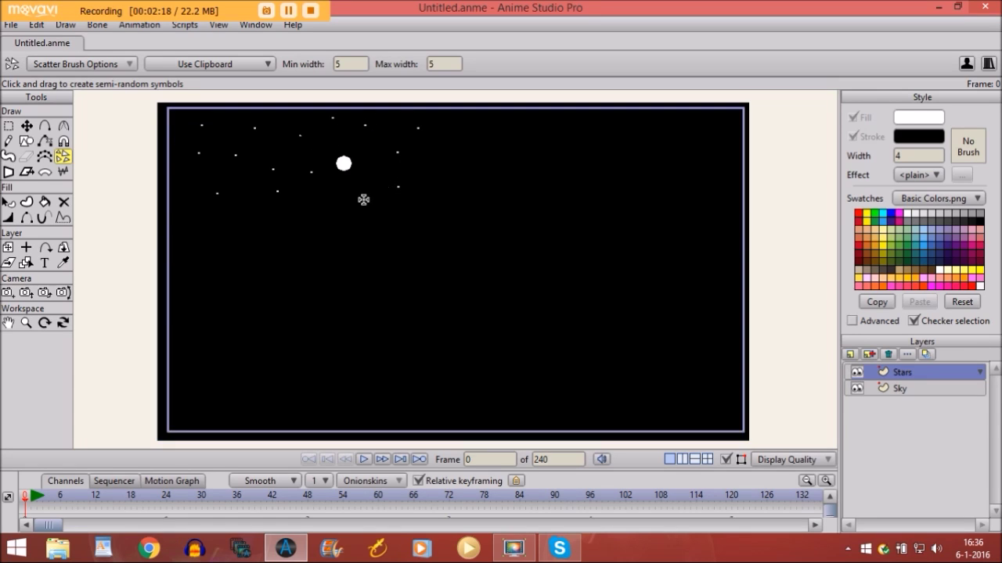
pyautogui.click(466, 123)
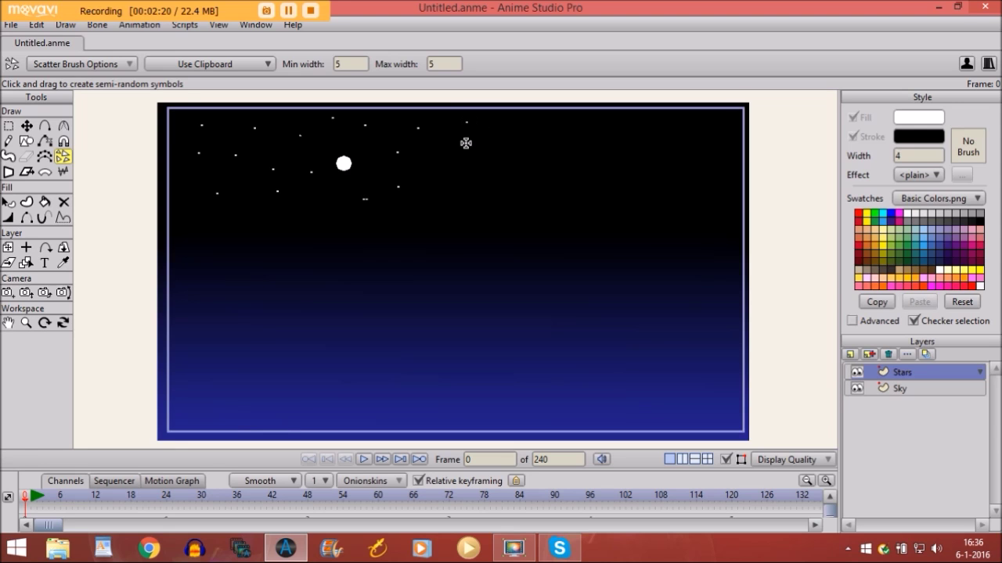
pyautogui.click(465, 144)
pyautogui.click(452, 175)
pyautogui.click(480, 195)
pyautogui.click(499, 171)
pyautogui.click(501, 121)
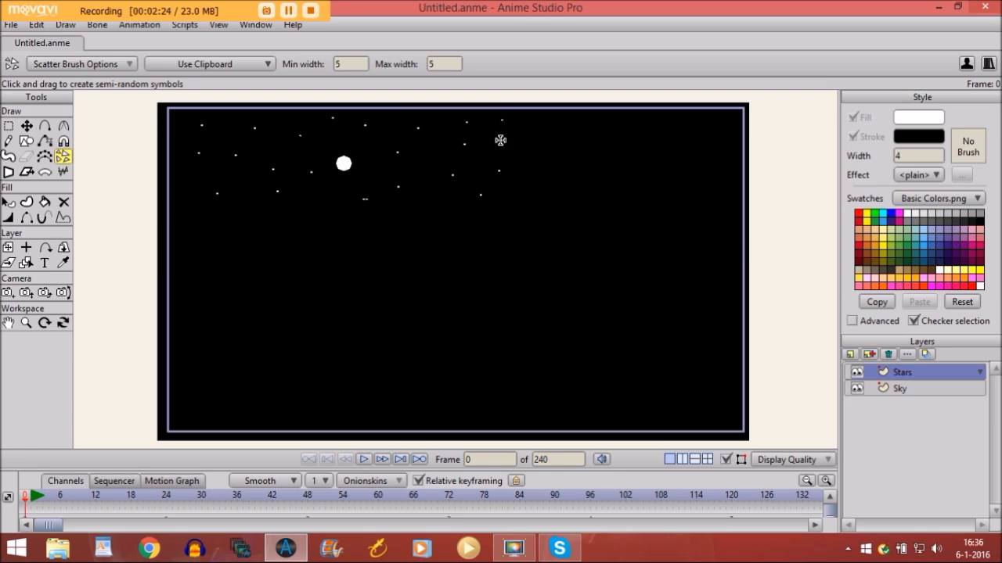
pyautogui.click(500, 140)
pyautogui.click(536, 122)
pyautogui.click(533, 150)
pyautogui.click(526, 173)
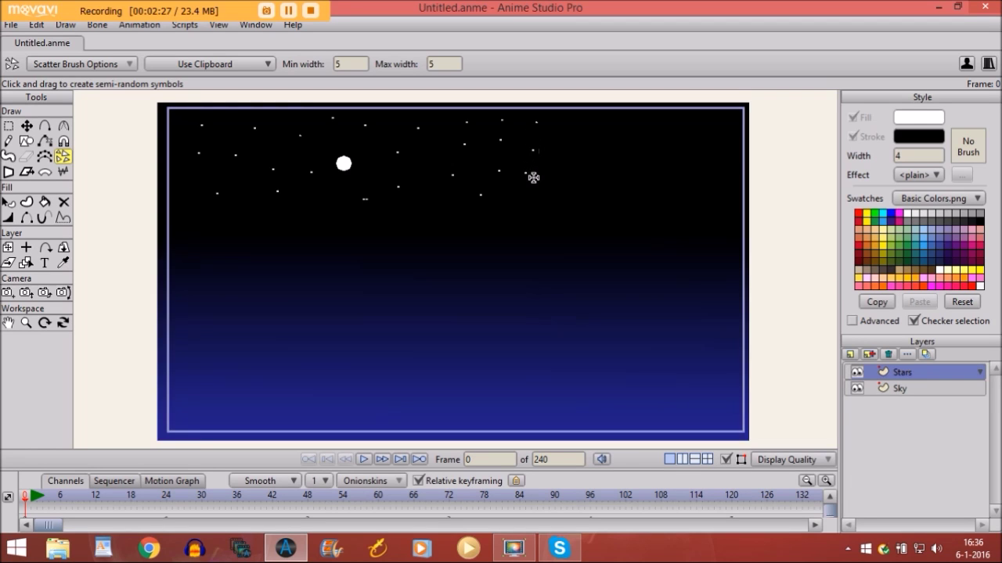
pyautogui.click(534, 180)
pyautogui.click(598, 111)
pyautogui.click(587, 145)
pyautogui.click(636, 154)
pyautogui.click(669, 132)
pyautogui.click(673, 171)
pyautogui.click(664, 174)
pyautogui.click(612, 211)
pyautogui.click(592, 178)
pyautogui.click(563, 164)
pyautogui.click(576, 124)
pyautogui.click(643, 126)
pyautogui.click(710, 149)
pyautogui.click(711, 181)
pyautogui.click(671, 210)
pyautogui.click(334, 138)
pyautogui.click(332, 194)
pyautogui.click(27, 125)
# Delete the oversized white dot and scatter a small star in its place
pyautogui.click(345, 165)
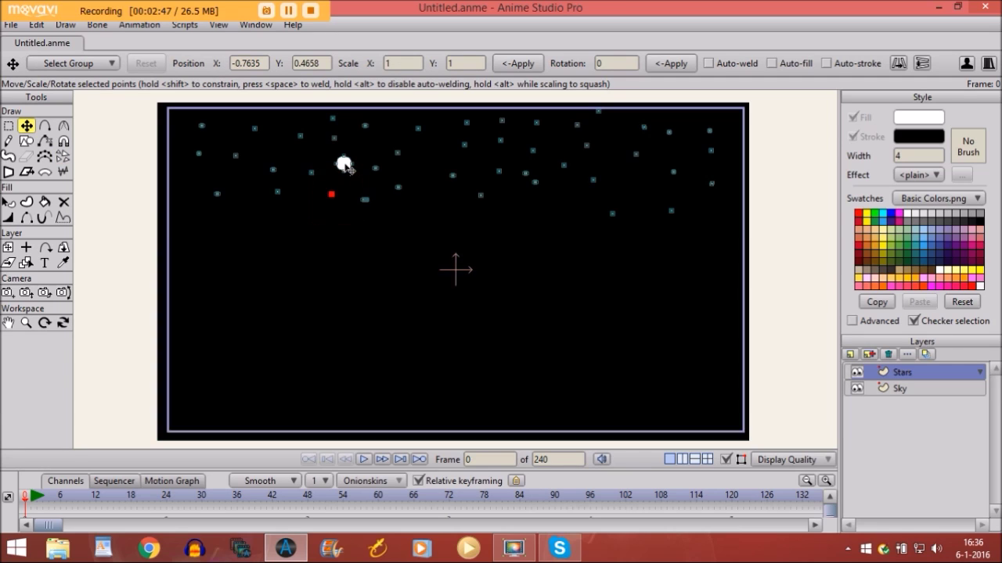
pyautogui.press('Delete')
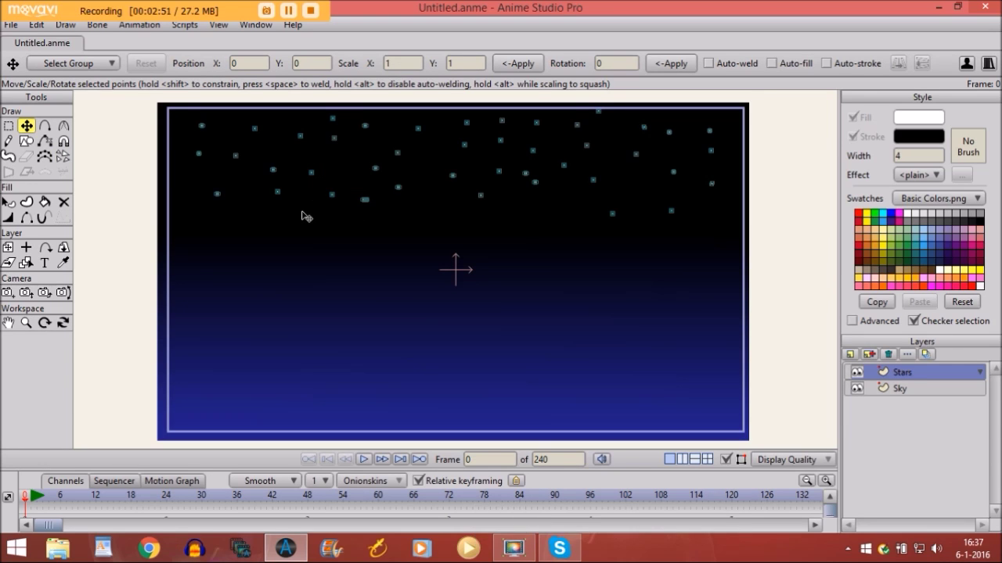
pyautogui.click(64, 156)
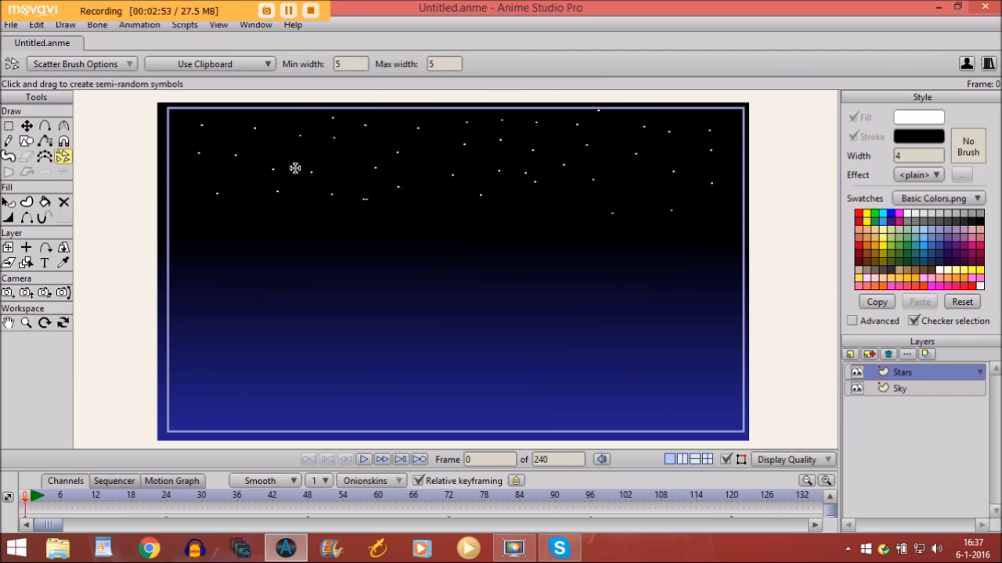
pyautogui.moveTo(324, 168); pyautogui.dragTo(340, 164)
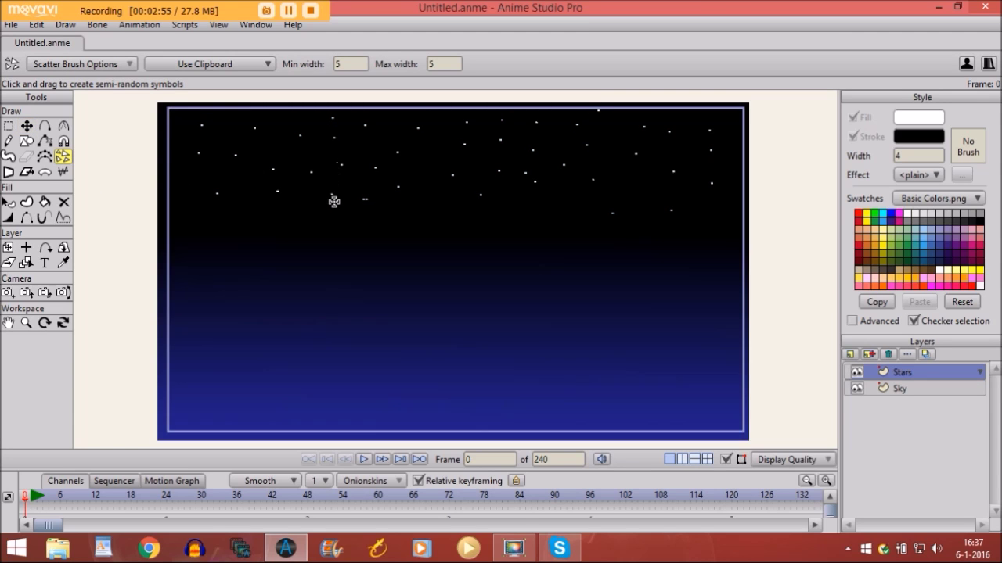
pyautogui.press('Delete')
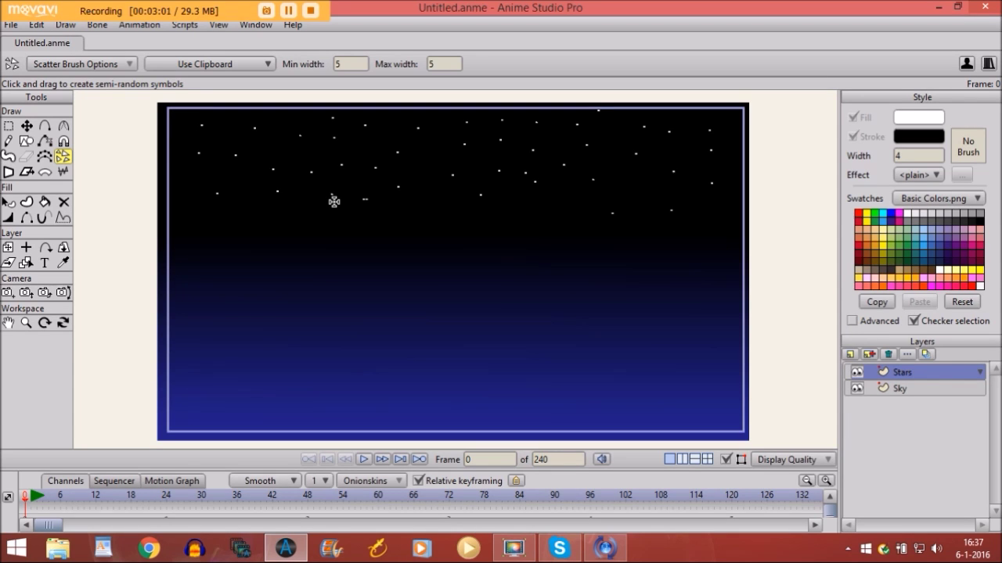
pyautogui.click(850, 354)
# Add a new vector layer above Stars named 'Gras'
pyautogui.click(853, 370)
pyautogui.write('G')
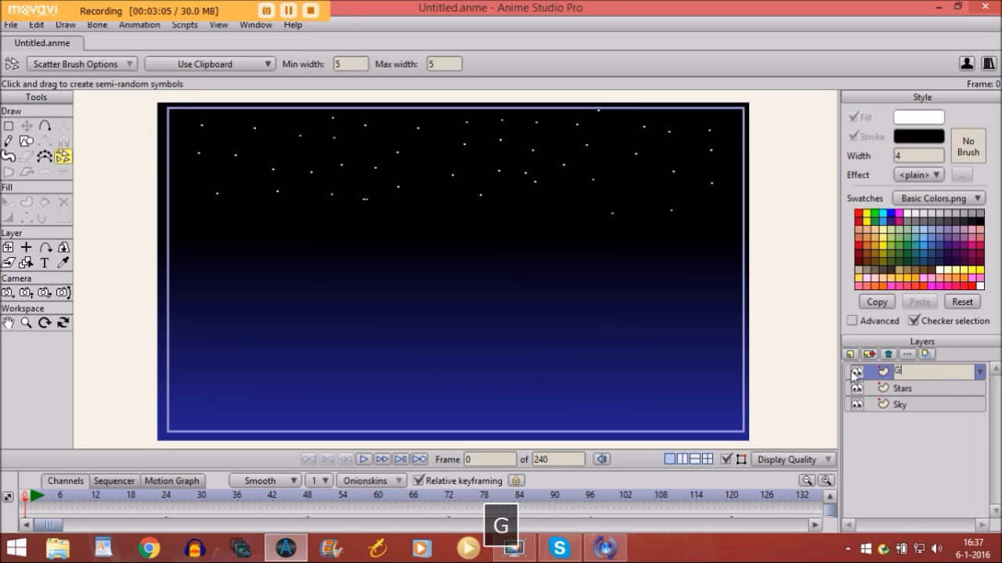
pyautogui.write('ras')
pyautogui.press('Return')
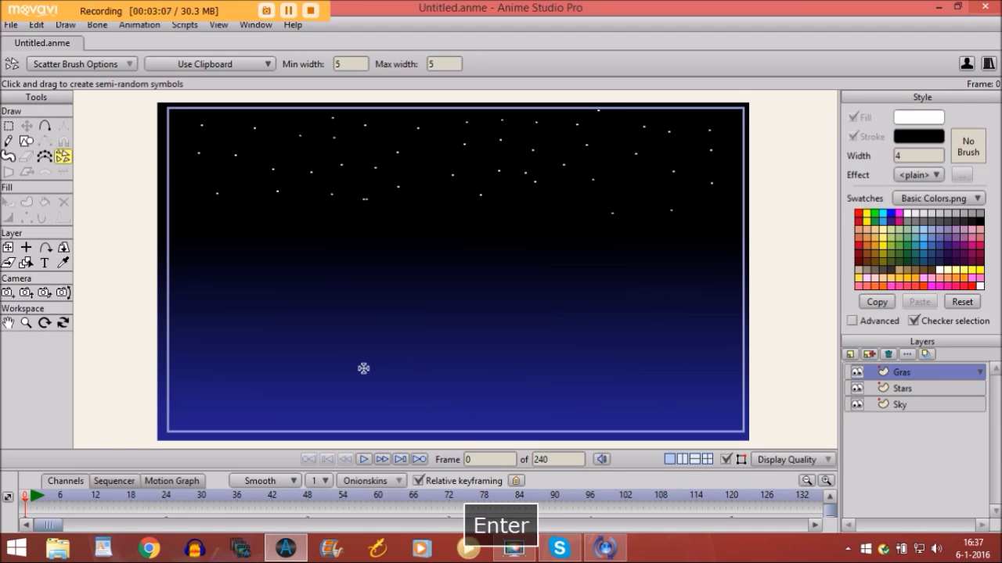
# Draw a green outlined rectangle over the lower canvas and widen it past the frame edges
pyautogui.click(25, 142)
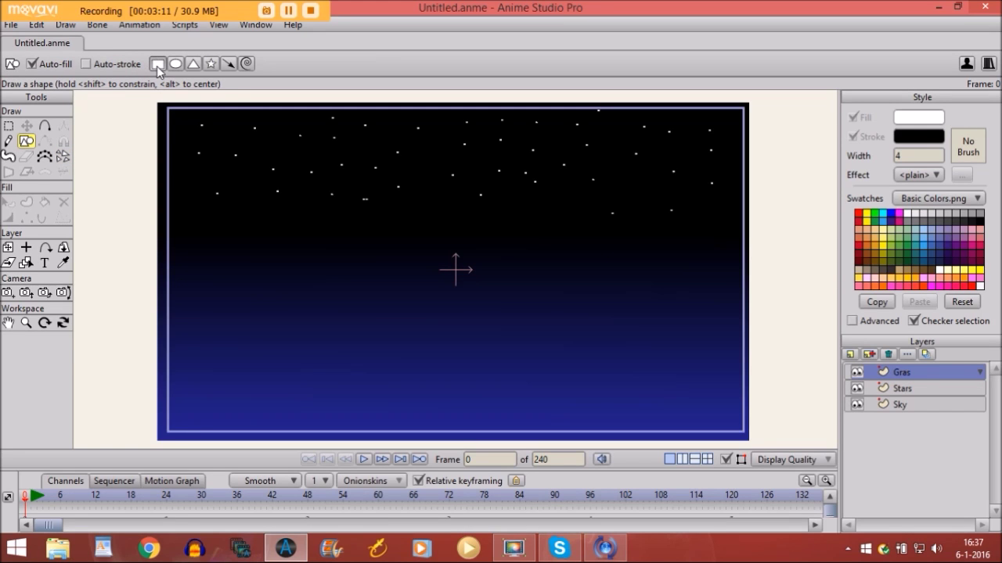
pyautogui.click(86, 64)
pyautogui.click(873, 226)
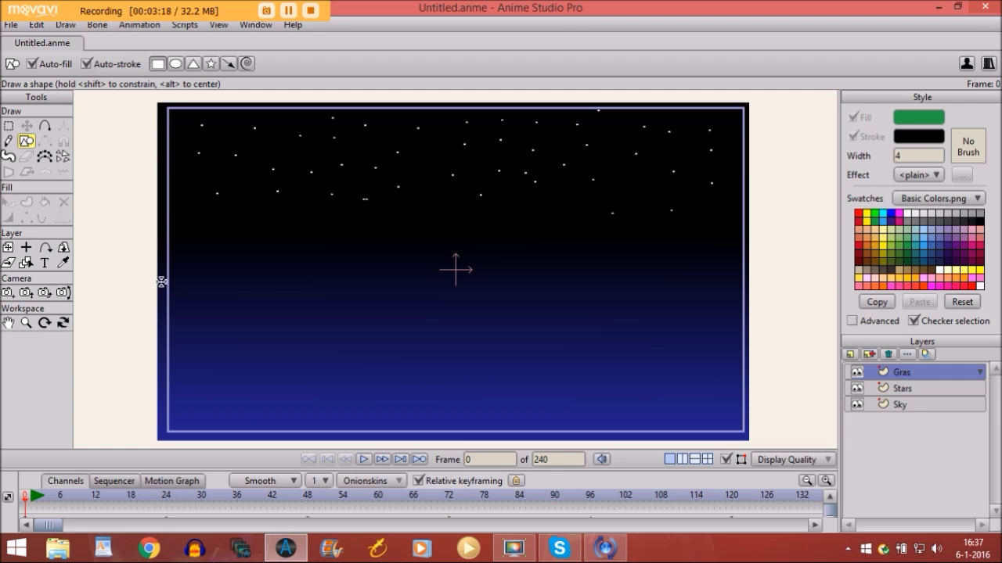
pyautogui.moveTo(161, 282); pyautogui.dragTo(746, 441)
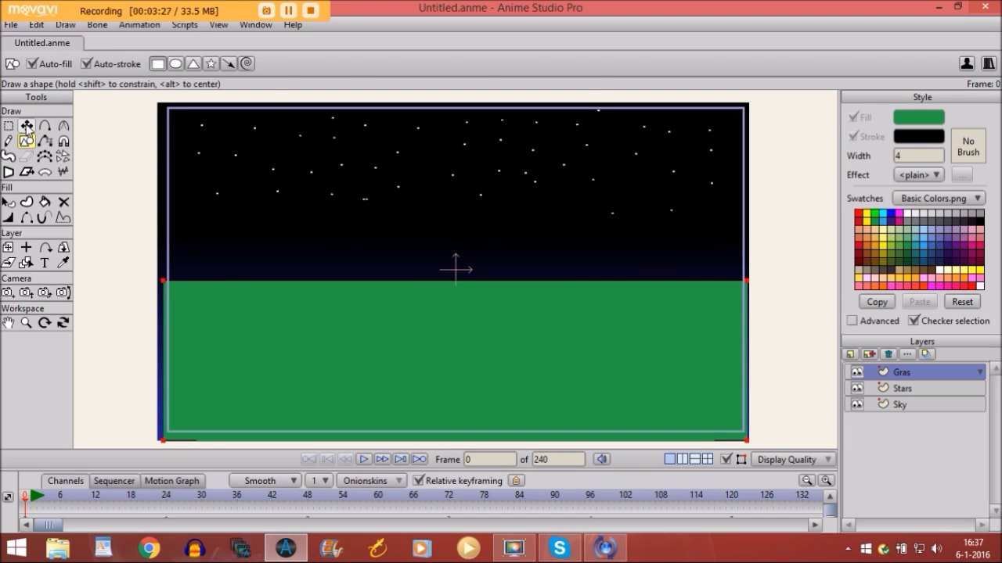
pyautogui.click(27, 128)
pyautogui.moveTo(163, 365); pyautogui.dragTo(154, 364)
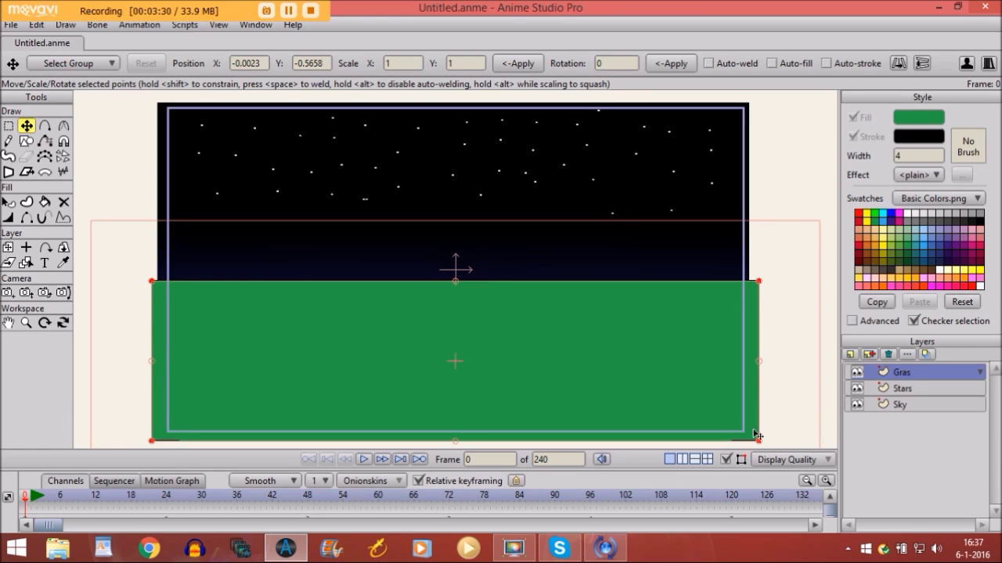
pyautogui.click(852, 353)
# Add a new vector layer on top named 'Darkness'
pyautogui.click(857, 371)
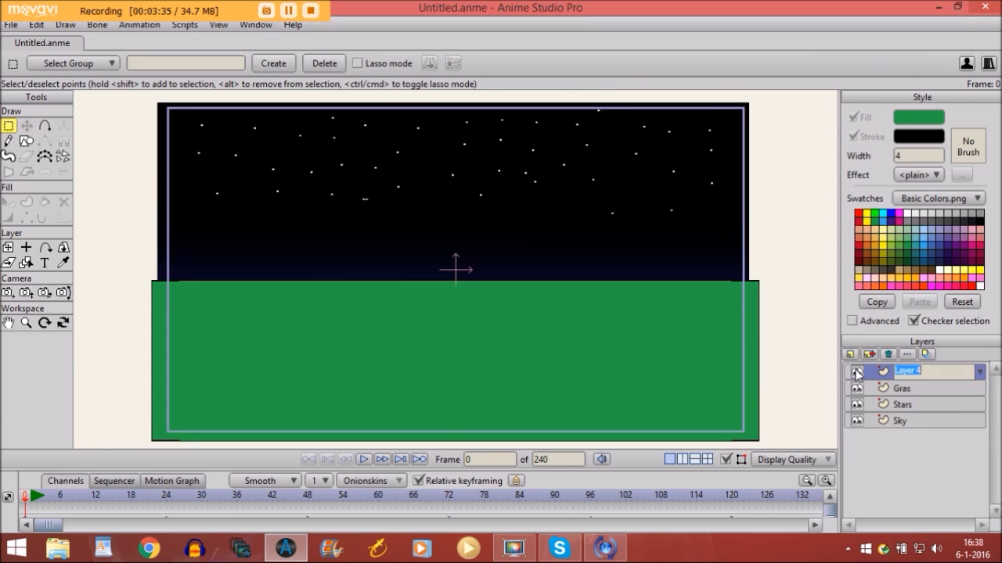
pyautogui.write('Darkn')
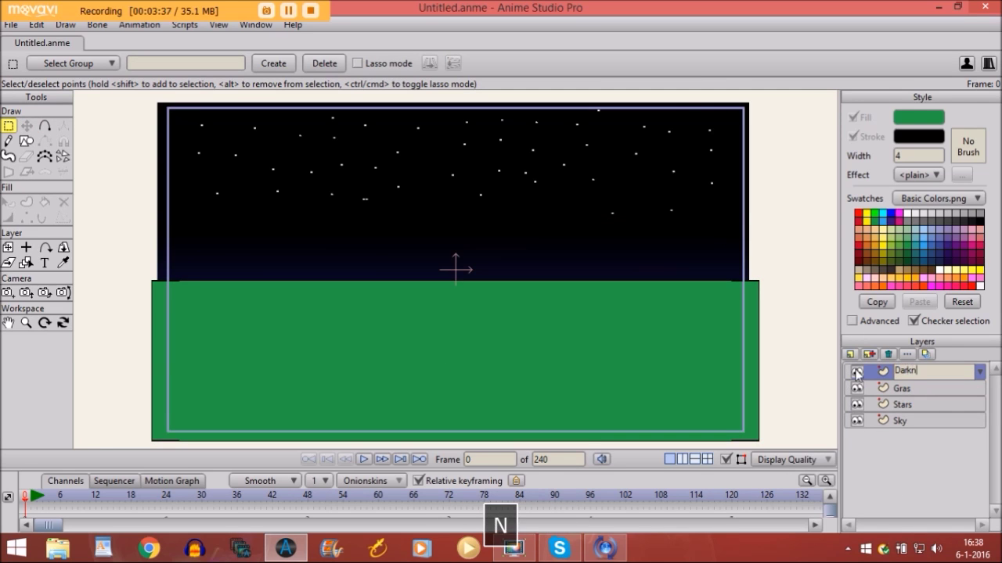
pyautogui.write('ess')
pyautogui.press('Return')
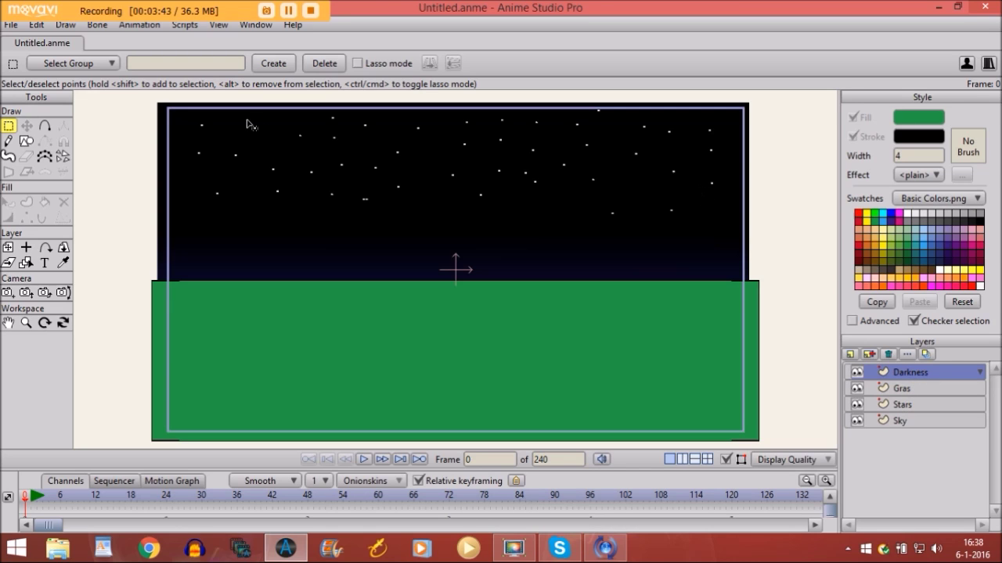
# Draw a semi-transparent black rectangle covering the whole canvas to dim the scene
pyautogui.click(33, 139)
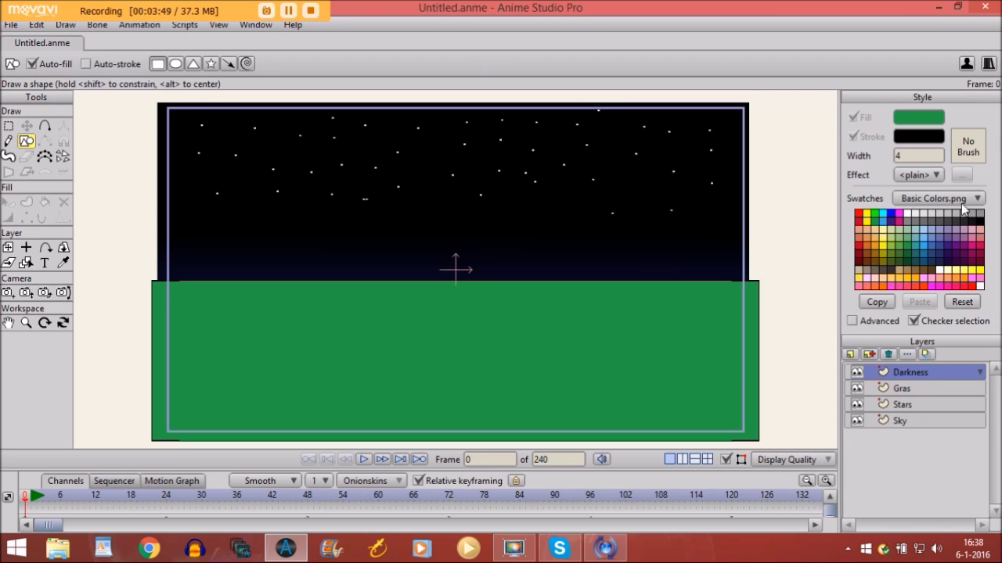
pyautogui.click(979, 222)
pyautogui.click(912, 123)
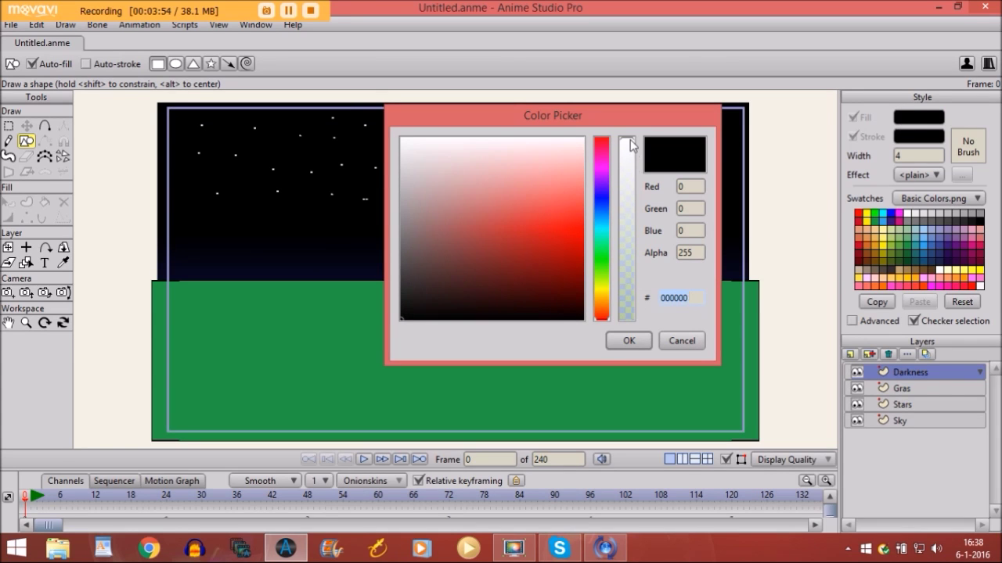
pyautogui.moveTo(631, 144); pyautogui.dragTo(626, 216)
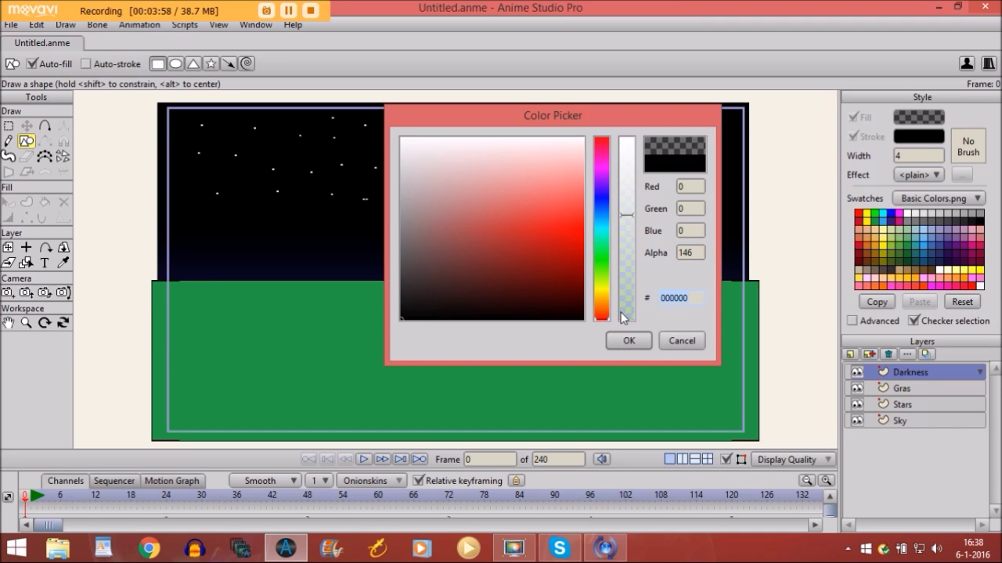
pyautogui.click(629, 341)
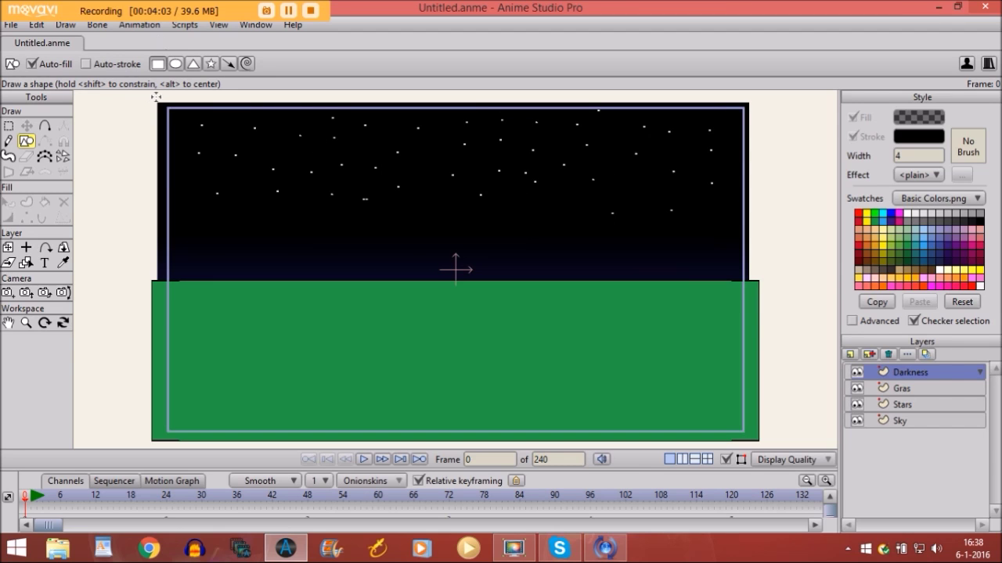
pyautogui.moveTo(157, 101); pyautogui.dragTo(755, 441)
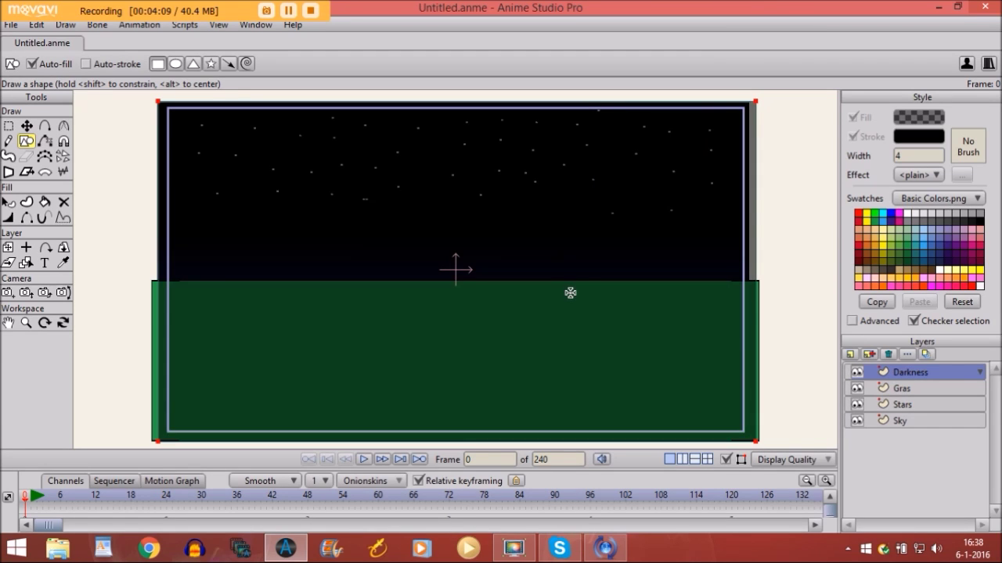
# Add a new vector layer named 'Sun' above the Stars layer
pyautogui.click(892, 406)
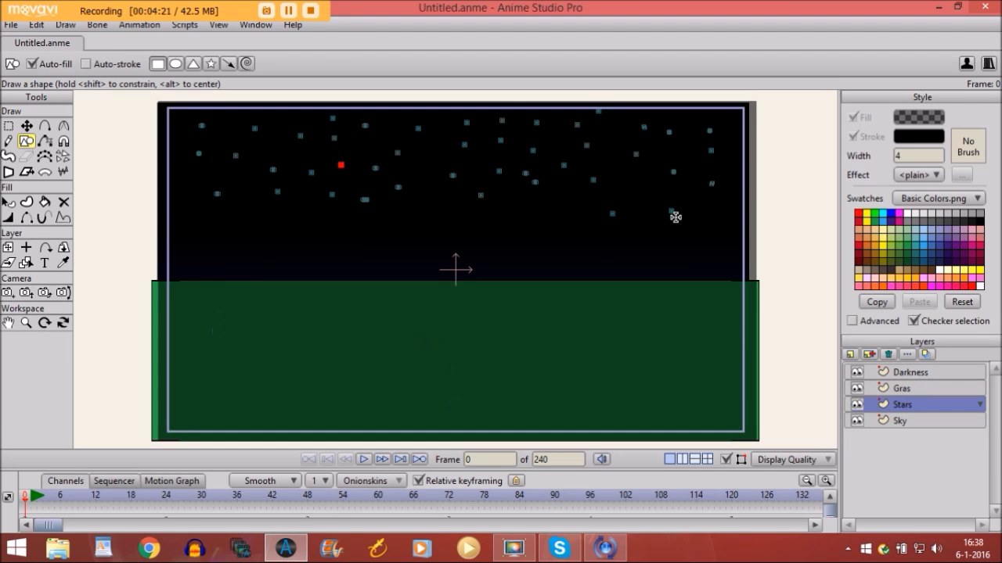
pyautogui.click(851, 354)
pyautogui.click(855, 370)
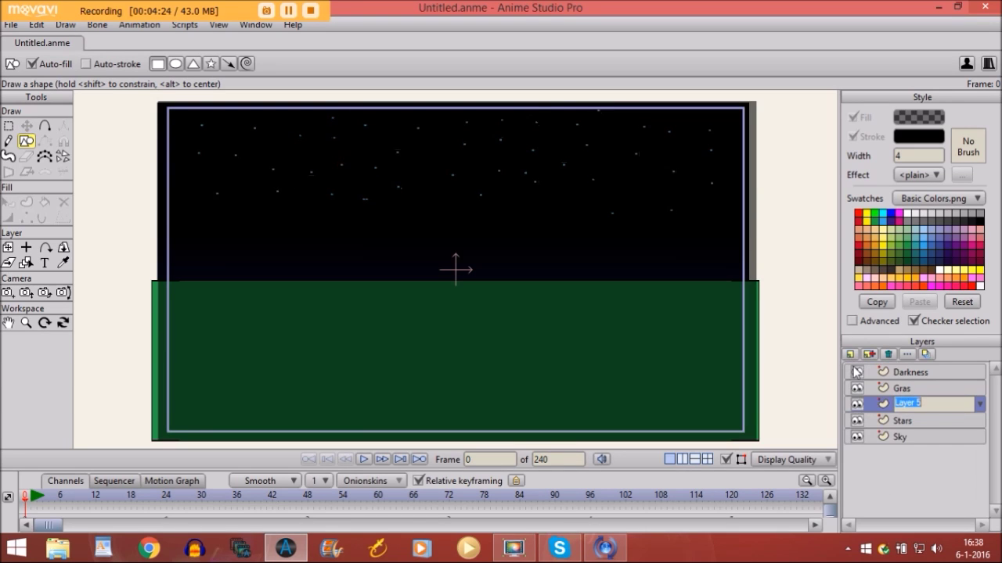
pyautogui.write('Sun')
pyautogui.press('Return')
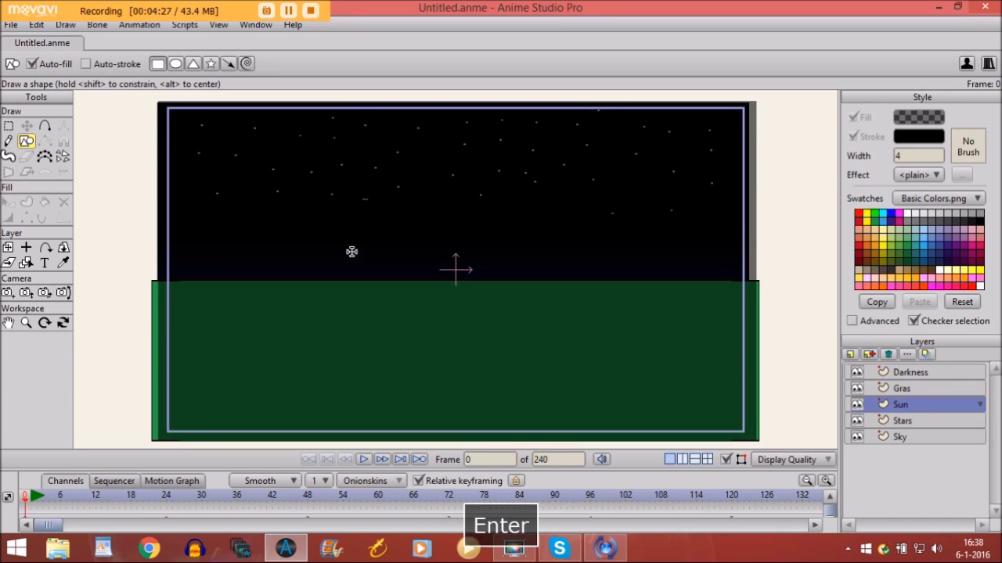
# Set the fill colour to fully opaque yellow
pyautogui.click(867, 214)
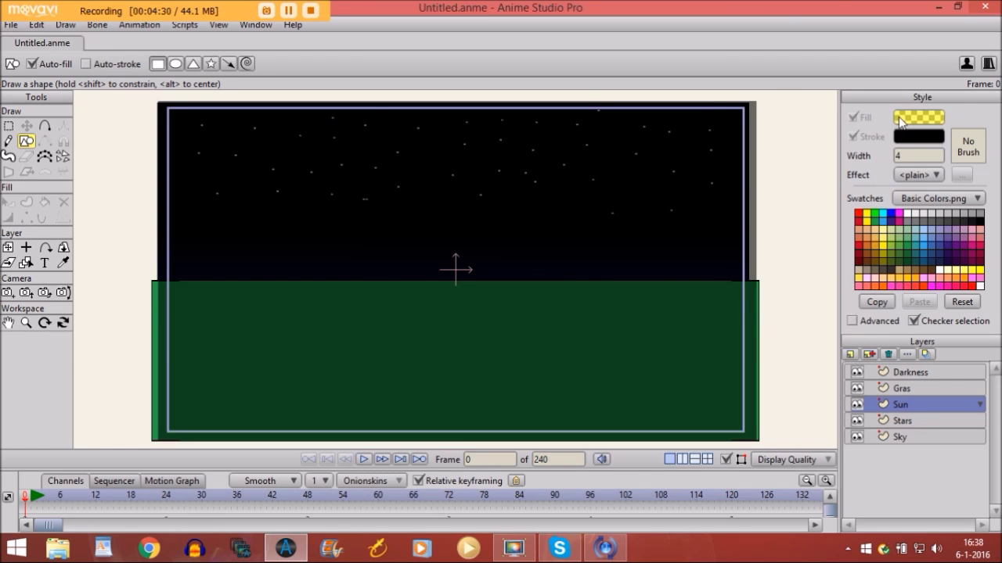
pyautogui.click(899, 121)
pyautogui.moveTo(630, 198); pyautogui.dragTo(632, 117)
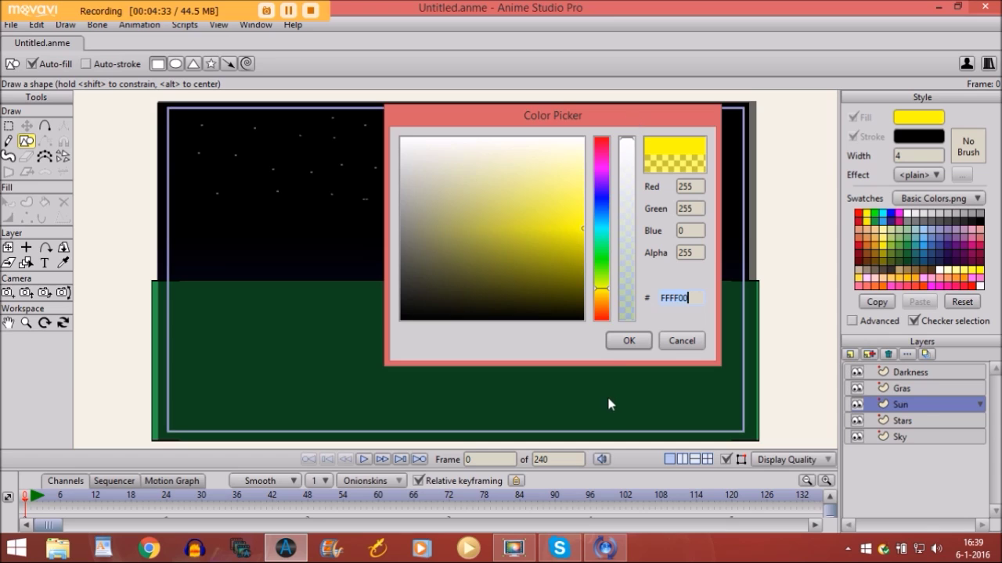
pyautogui.click(628, 340)
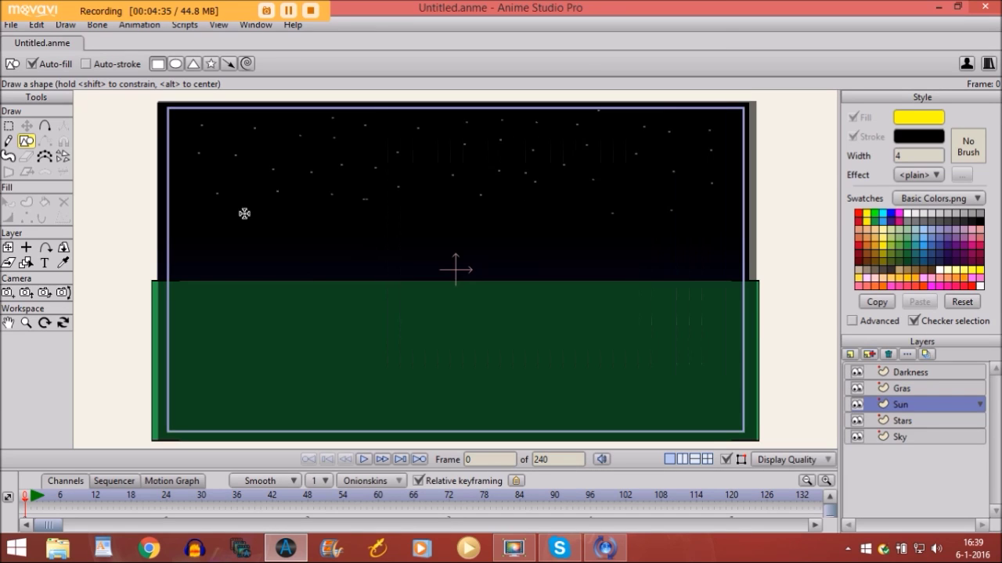
# Draw a yellow sun circle in the upper-left sky, briefly hiding Darkness to check the colours
pyautogui.click(175, 65)
pyautogui.moveTo(219, 140); pyautogui.dragTo(271, 184)
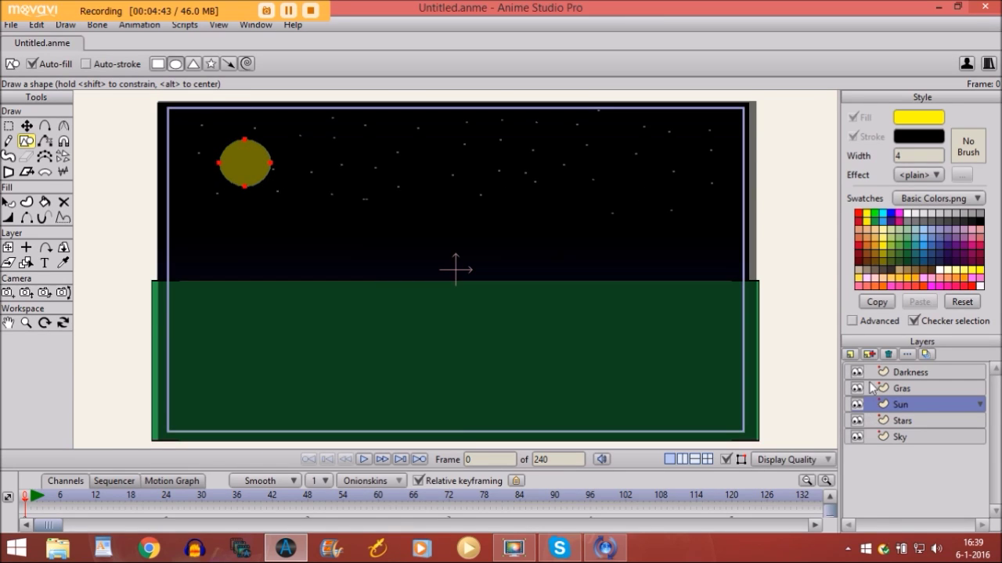
pyautogui.click(857, 374)
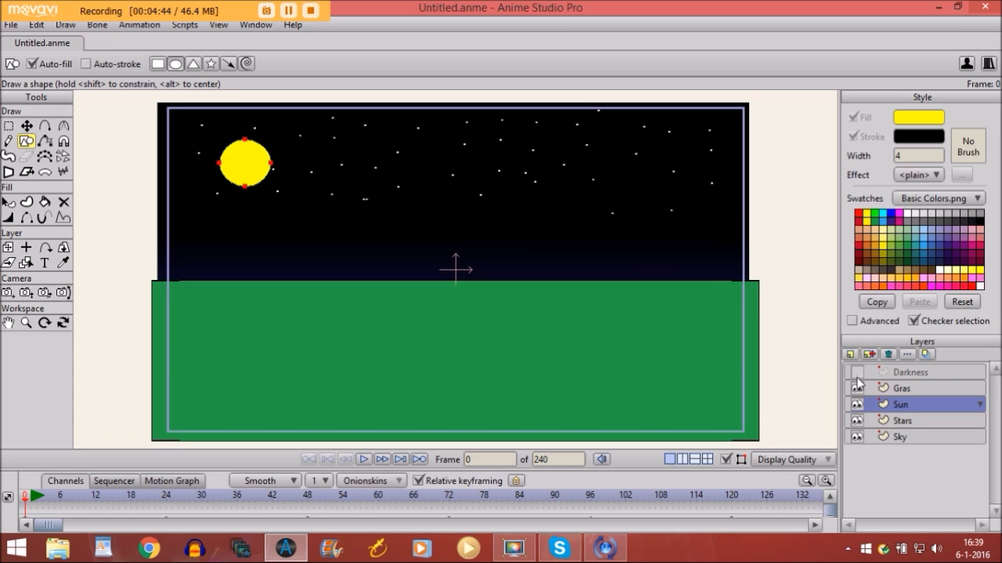
pyautogui.click(857, 376)
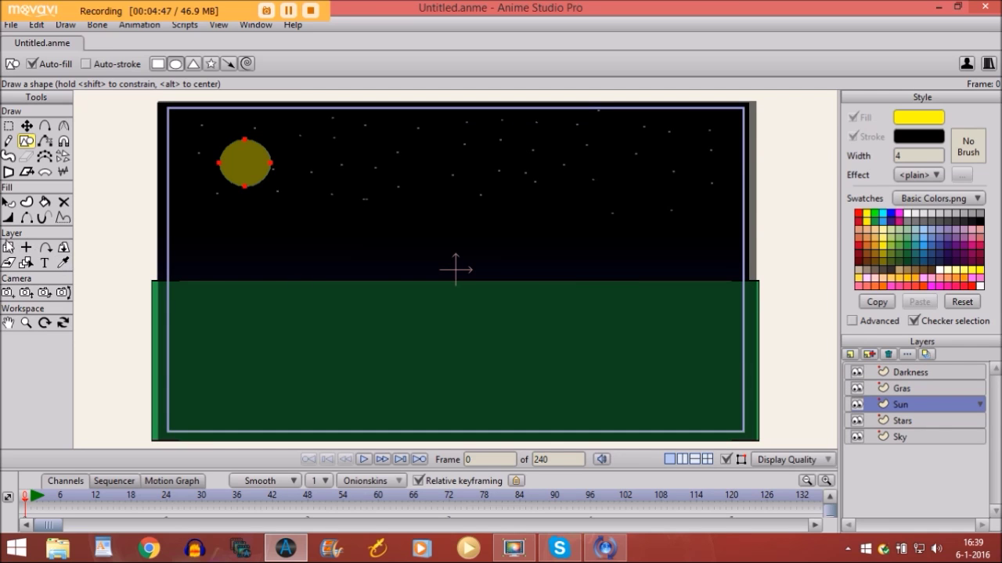
pyautogui.click(8, 248)
# At frame 0, move the sun down behind the grass and enlarge the timeline
pyautogui.moveTo(266, 204); pyautogui.dragTo(240, 366)
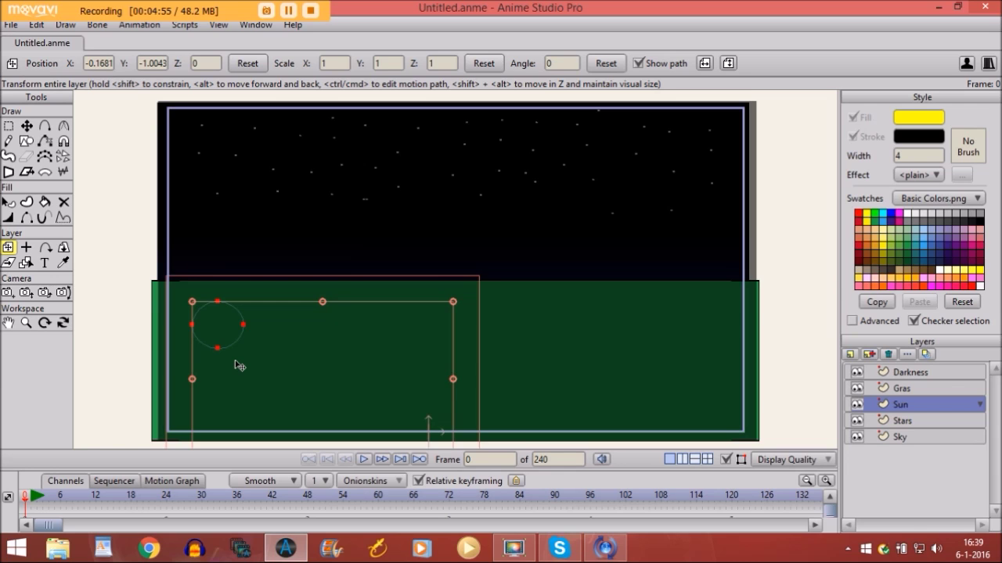
pyautogui.hotkey('ctrl', 'r')
pyautogui.moveTo(213, 472); pyautogui.dragTo(234, 372)
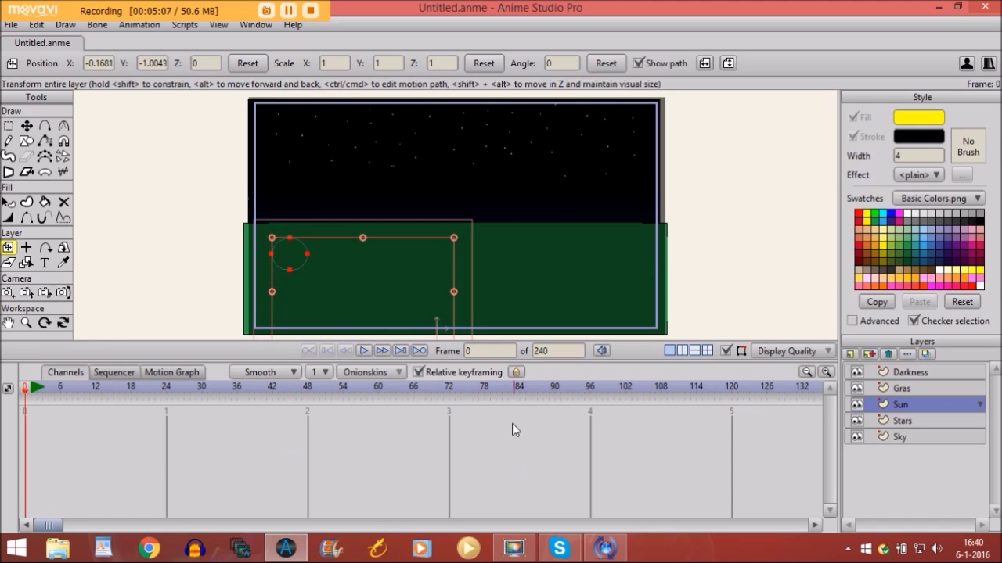
# At frame 72, raise the sun into the upper-left sky, then scrub back to preview the rise
pyautogui.click(447, 389)
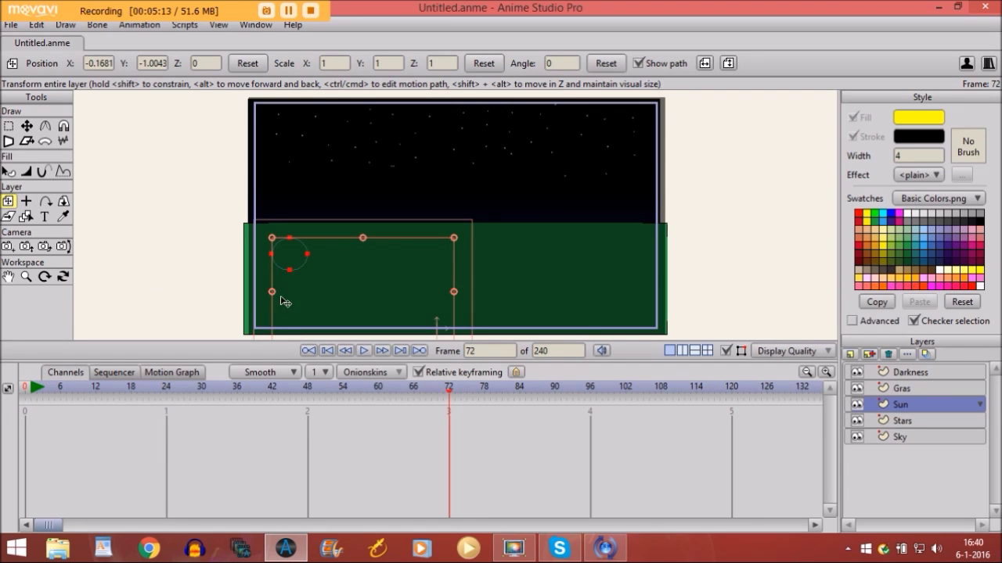
pyautogui.moveTo(292, 290); pyautogui.dragTo(291, 163)
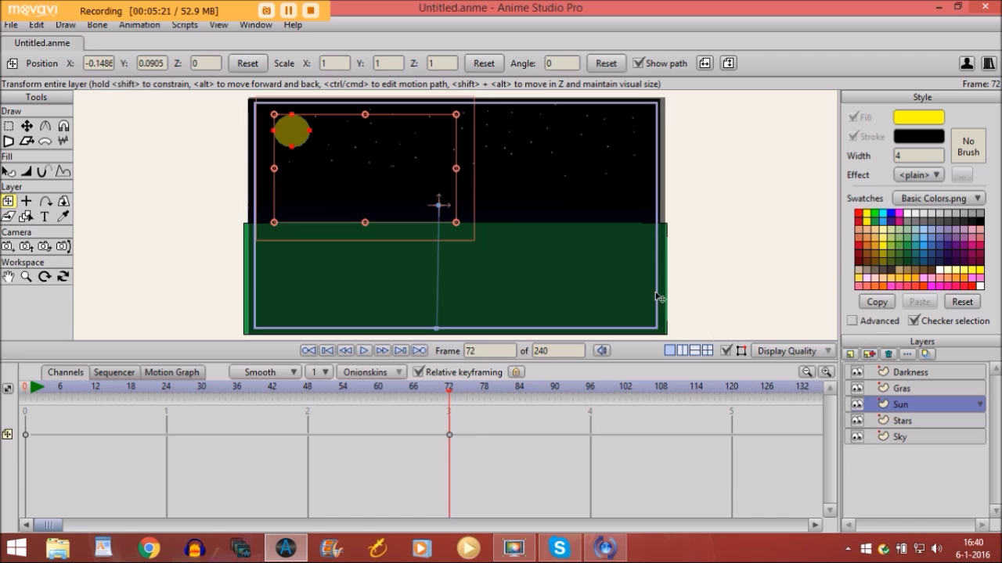
pyautogui.click(911, 374)
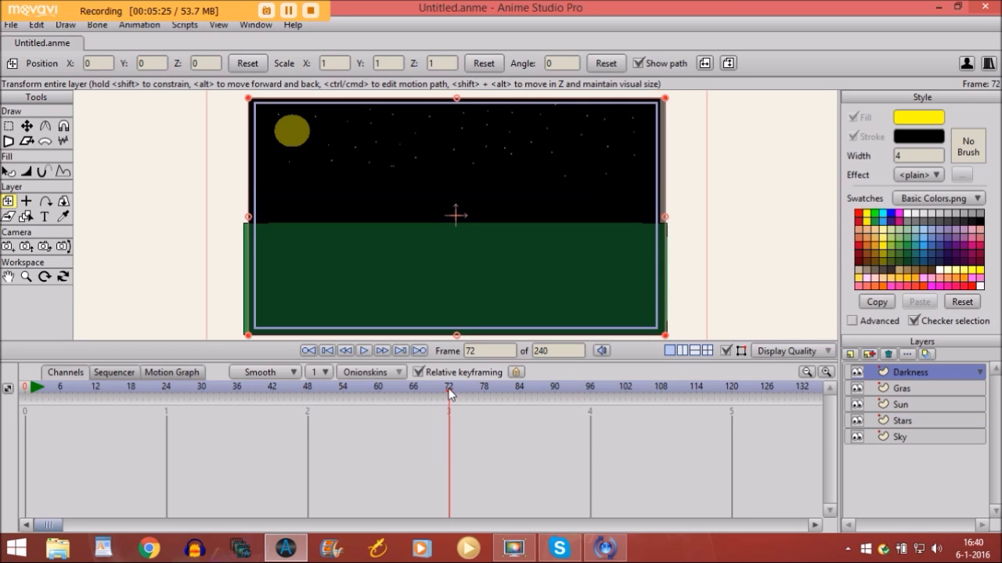
pyautogui.click(361, 389)
pyautogui.moveTo(360, 389); pyautogui.dragTo(132, 433)
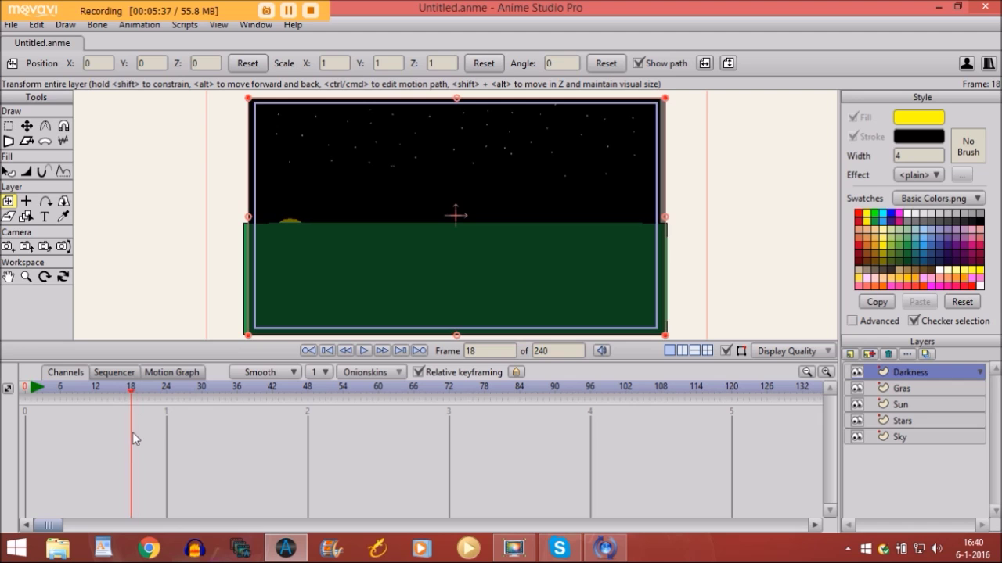
# Lower the Darkness overlay's fill Alpha to 0 at frame 18
pyautogui.click(8, 172)
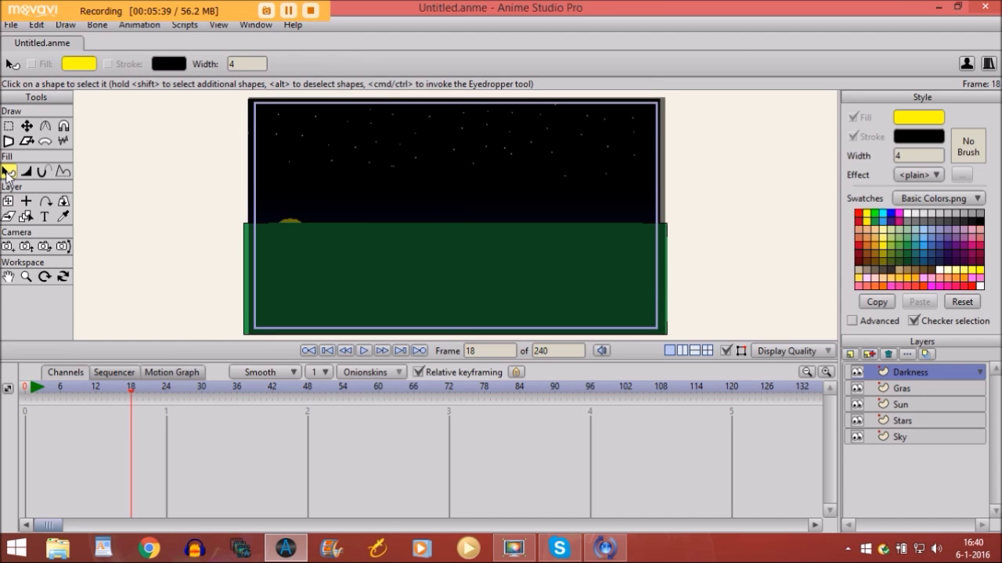
pyautogui.click(357, 201)
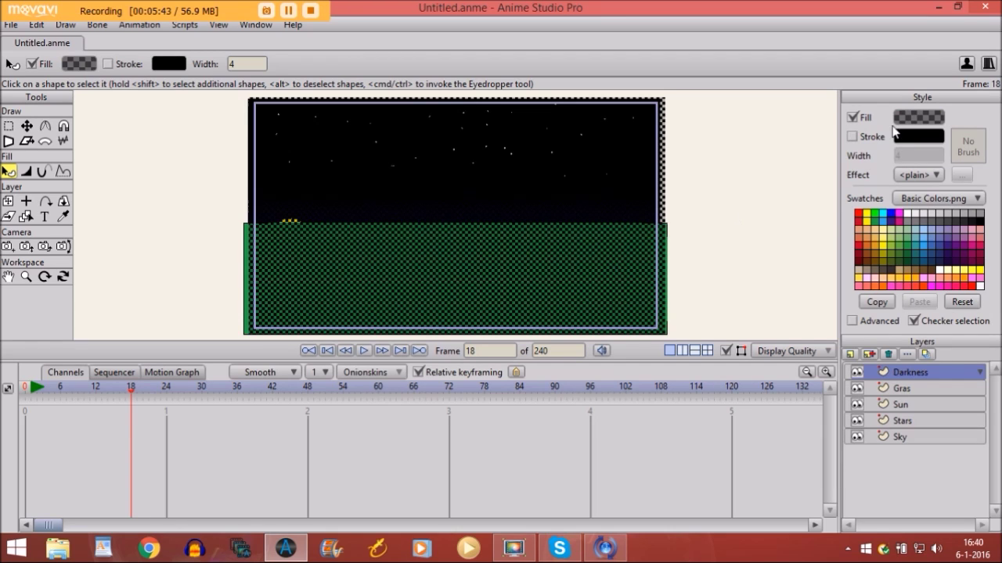
pyautogui.click(912, 121)
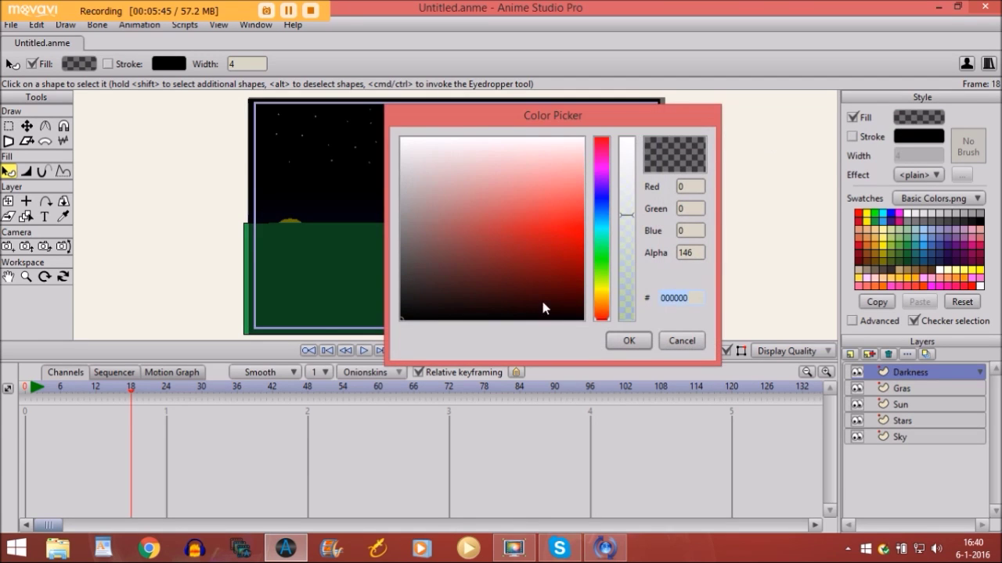
pyautogui.moveTo(626, 214); pyautogui.dragTo(616, 320)
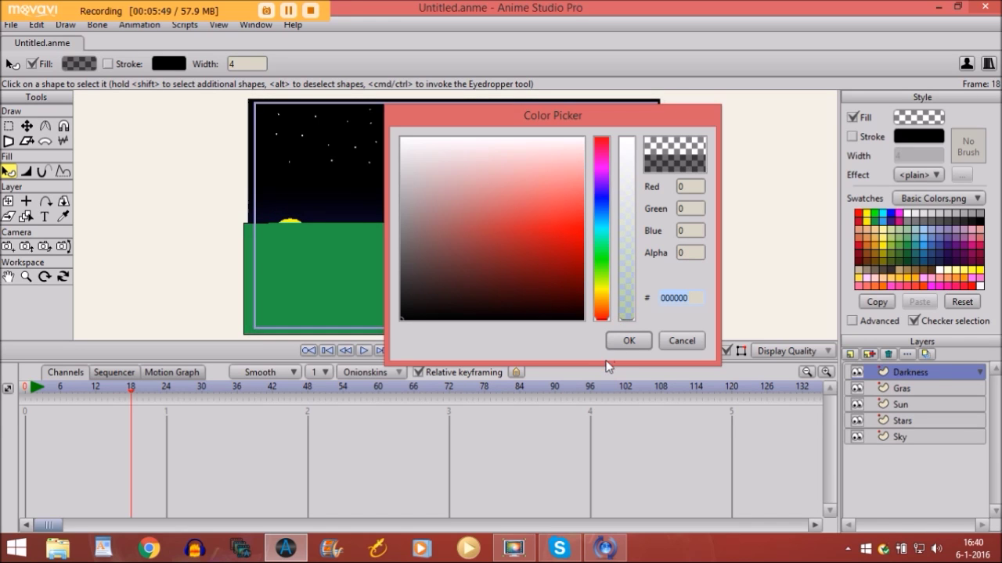
pyautogui.click(631, 341)
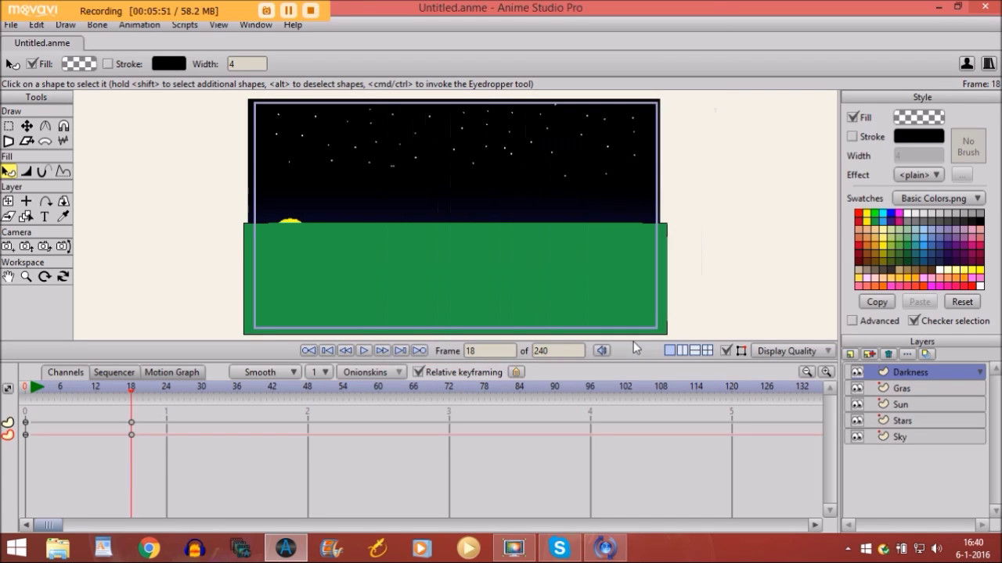
pyautogui.click(909, 424)
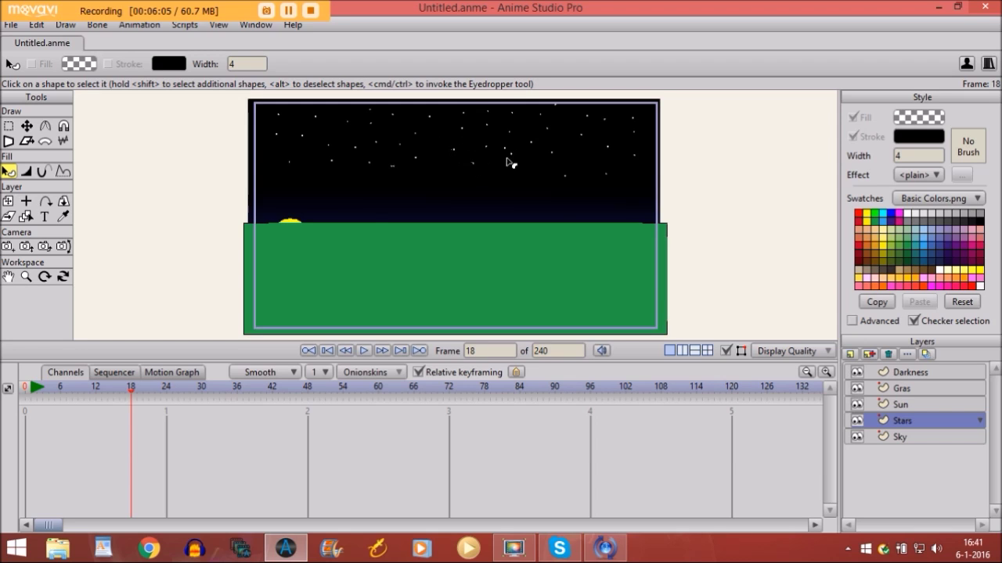
pyautogui.doubleClick(909, 418)
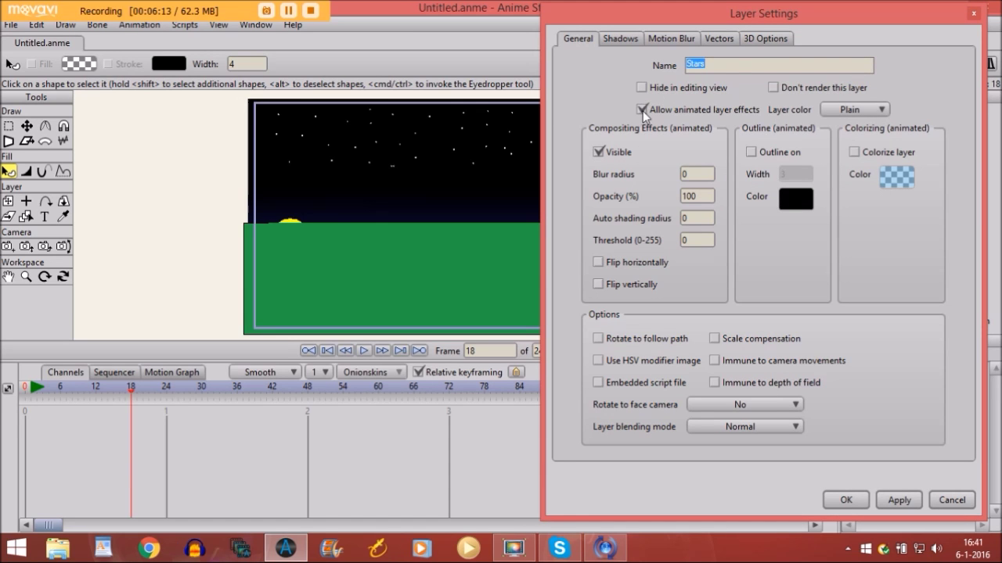
# Key the Stars layer's opacity from 100 to 0 at frame 18, then scrub to preview the fade
pyautogui.click(707, 199)
pyautogui.moveTo(708, 200); pyautogui.dragTo(584, 201)
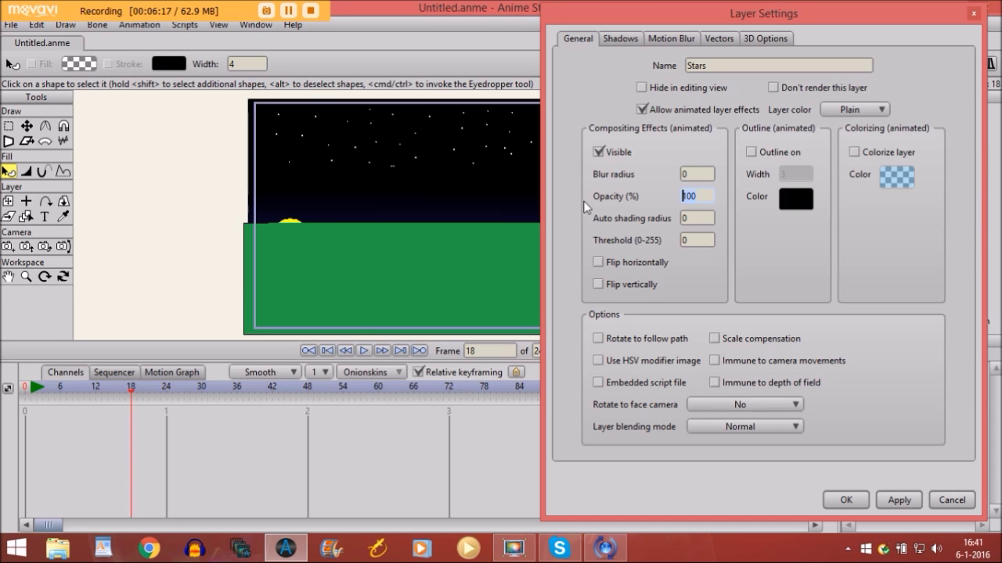
pyautogui.write('0')
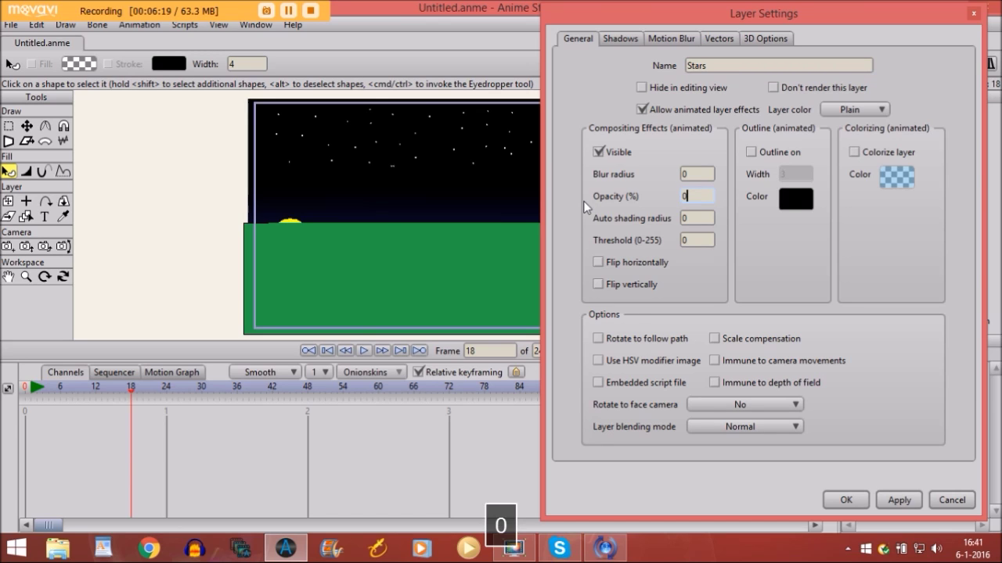
pyautogui.click(846, 500)
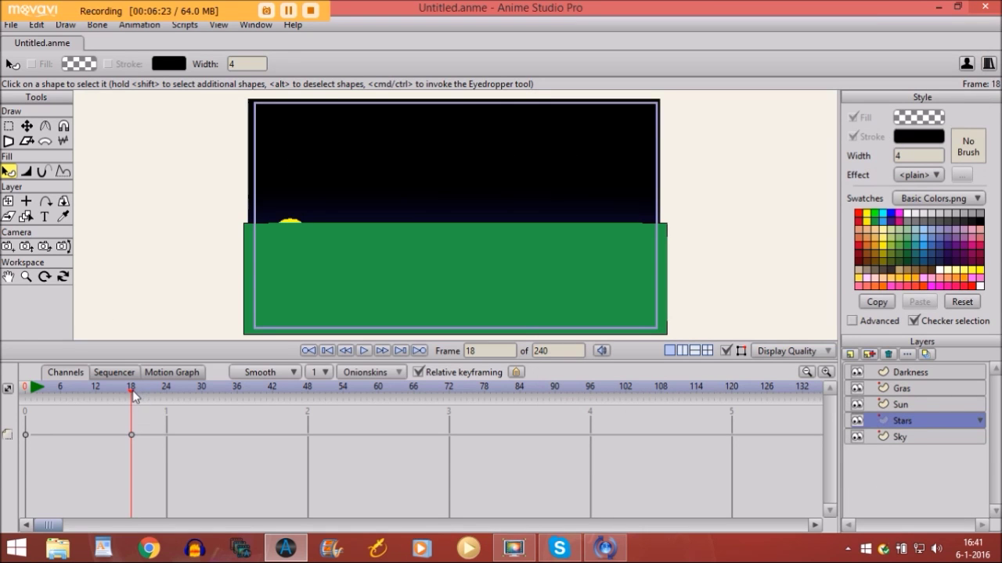
pyautogui.moveTo(133, 397)
pyautogui.mouseDown()
pyautogui.moveTo(88, 400)
pyautogui.moveTo(131, 400)
pyautogui.mouseUp()
pyautogui.click(898, 439)
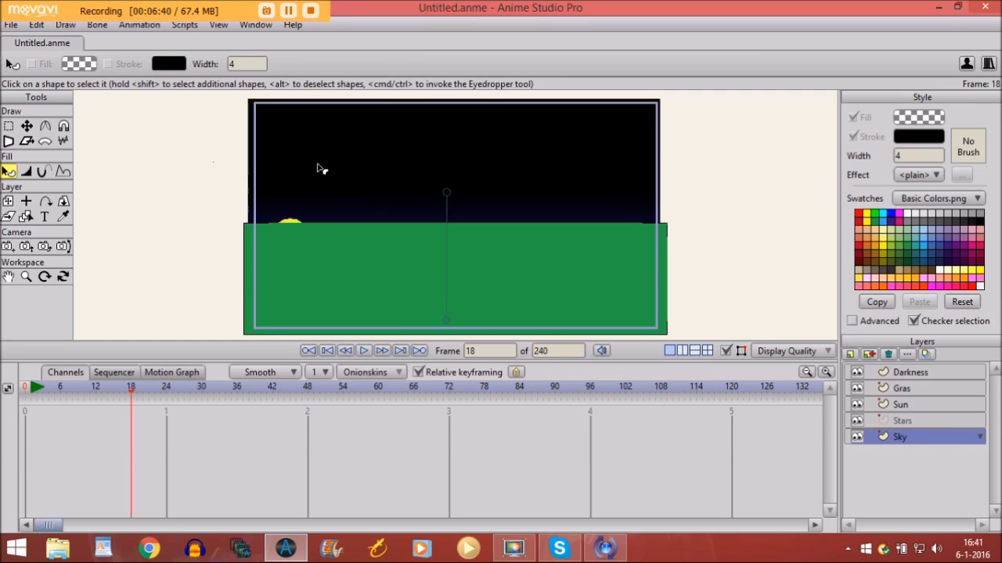
# At frame 18, recolour the sky gradient from dark blue–black to bright red–orange F3B02D
pyautogui.click(373, 173)
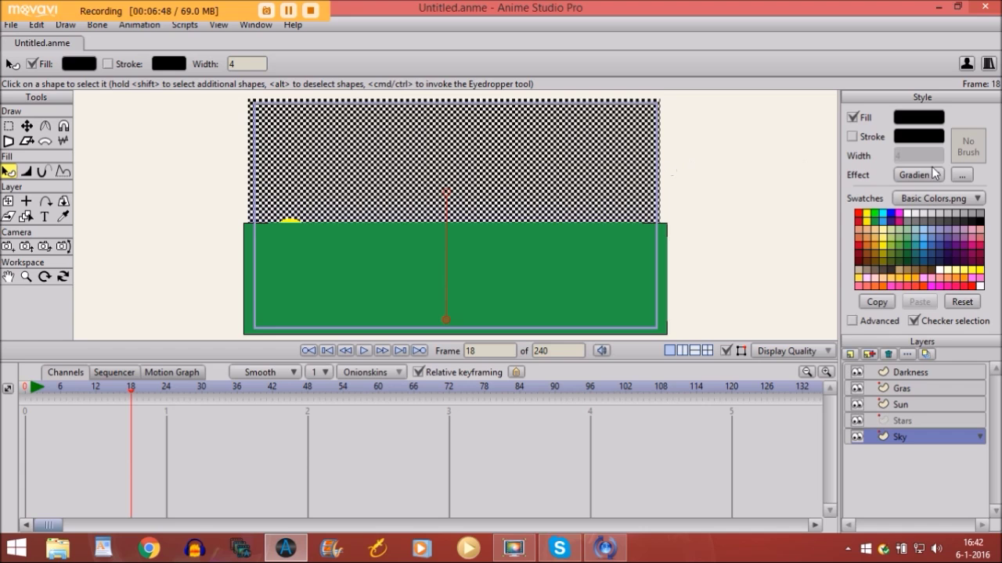
pyautogui.click(963, 175)
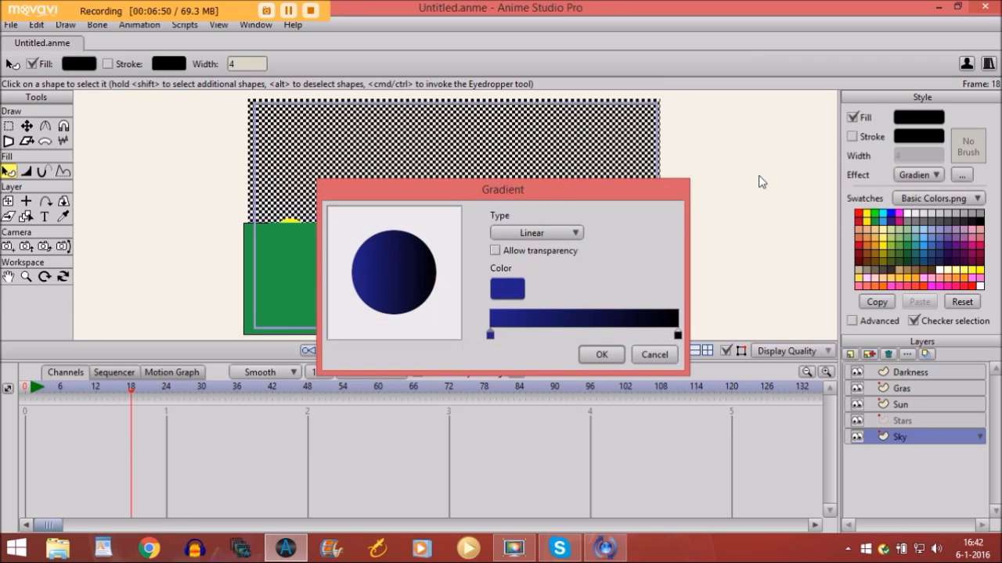
pyautogui.click(507, 289)
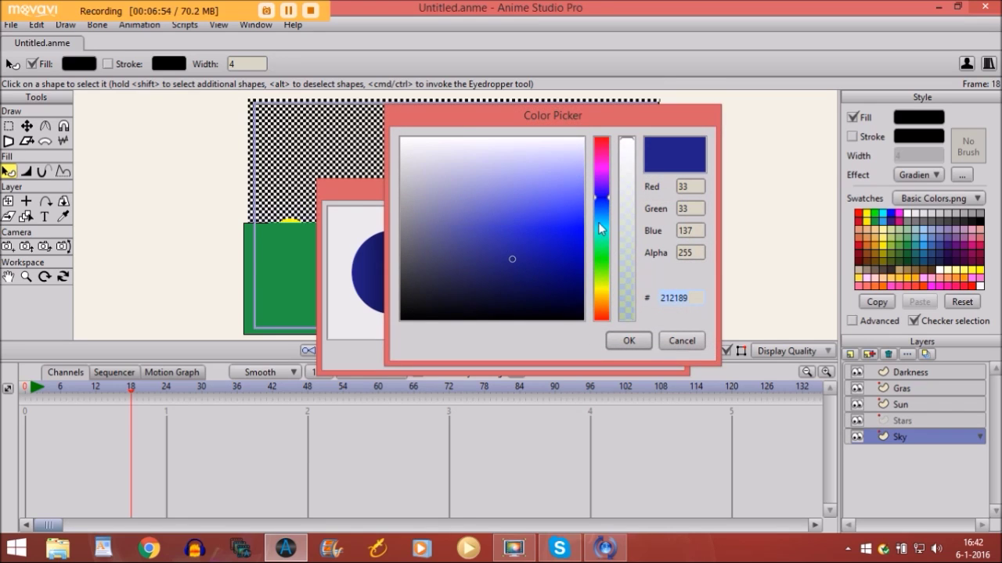
pyautogui.moveTo(600, 237); pyautogui.dragTo(594, 322)
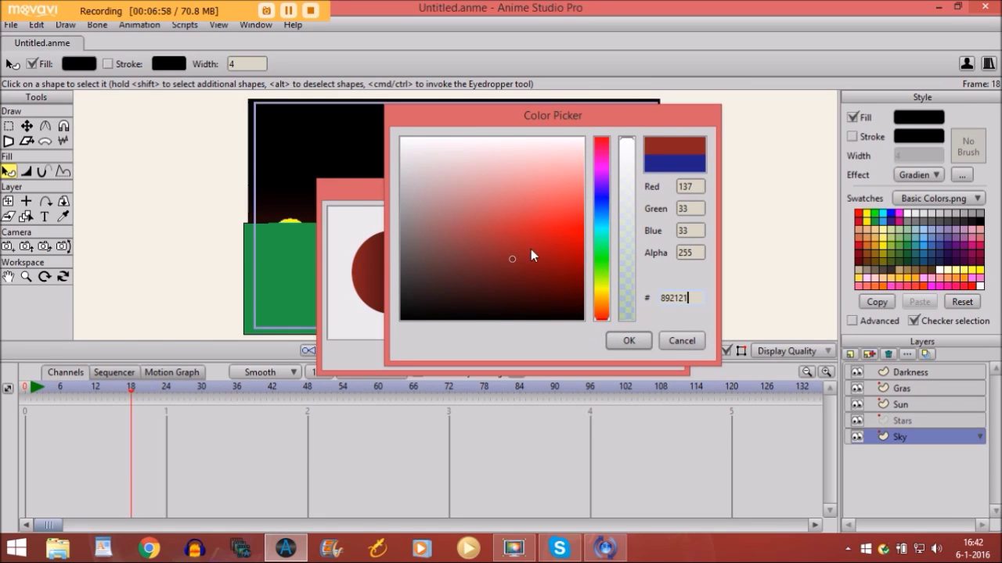
pyautogui.moveTo(511, 256); pyautogui.dragTo(583, 222)
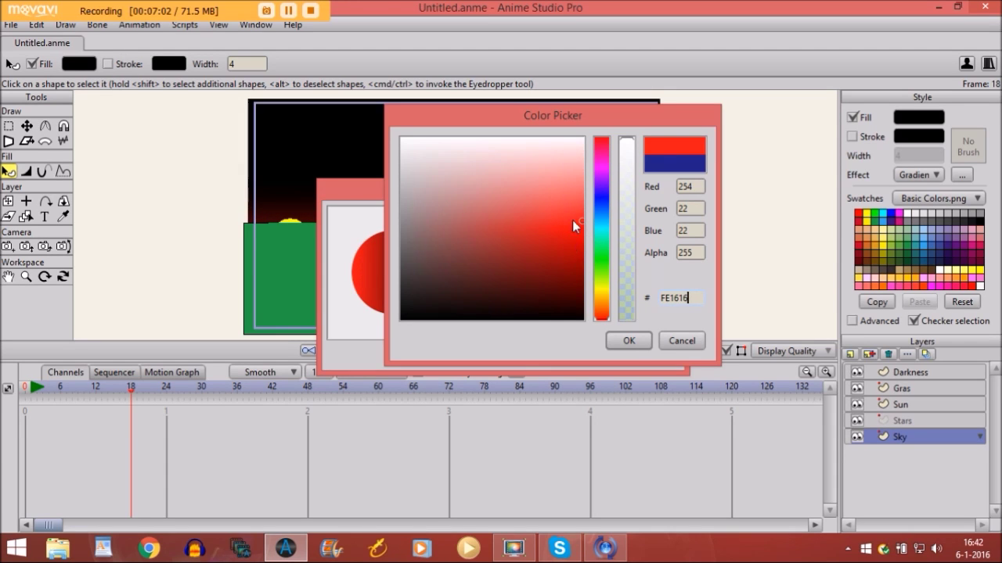
pyautogui.click(617, 342)
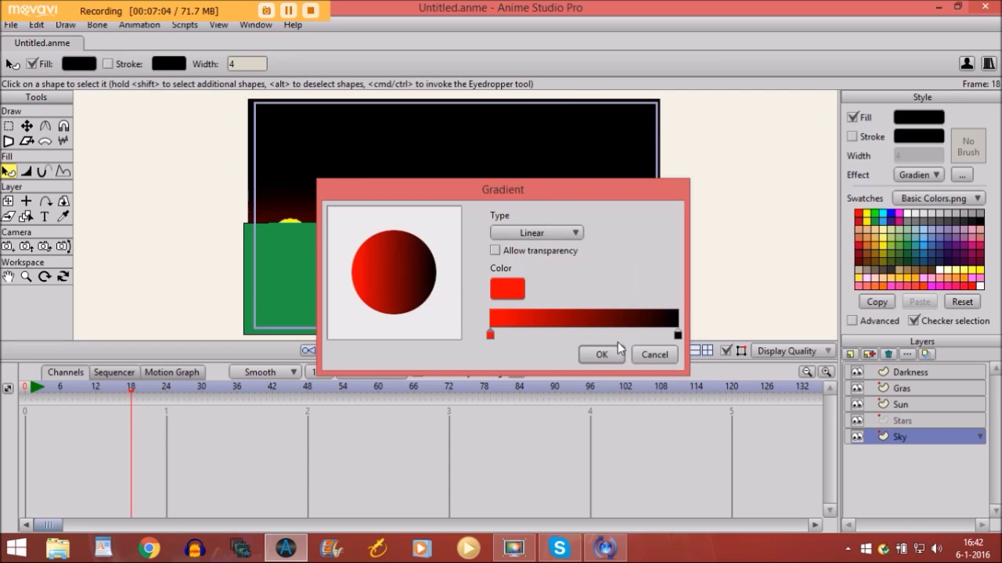
pyautogui.click(677, 335)
pyautogui.click(509, 291)
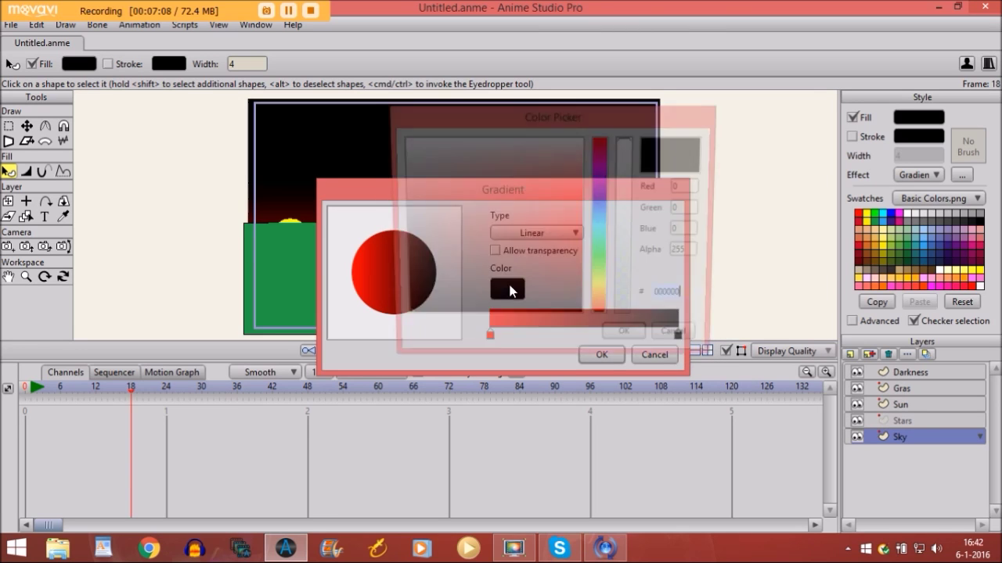
pyautogui.moveTo(601, 315)
pyautogui.mouseDown()
pyautogui.moveTo(601, 291)
pyautogui.moveTo(602, 299)
pyautogui.mouseUp()
pyautogui.moveTo(546, 214)
pyautogui.mouseDown()
pyautogui.moveTo(559, 206)
pyautogui.moveTo(564, 217)
pyautogui.mouseUp()
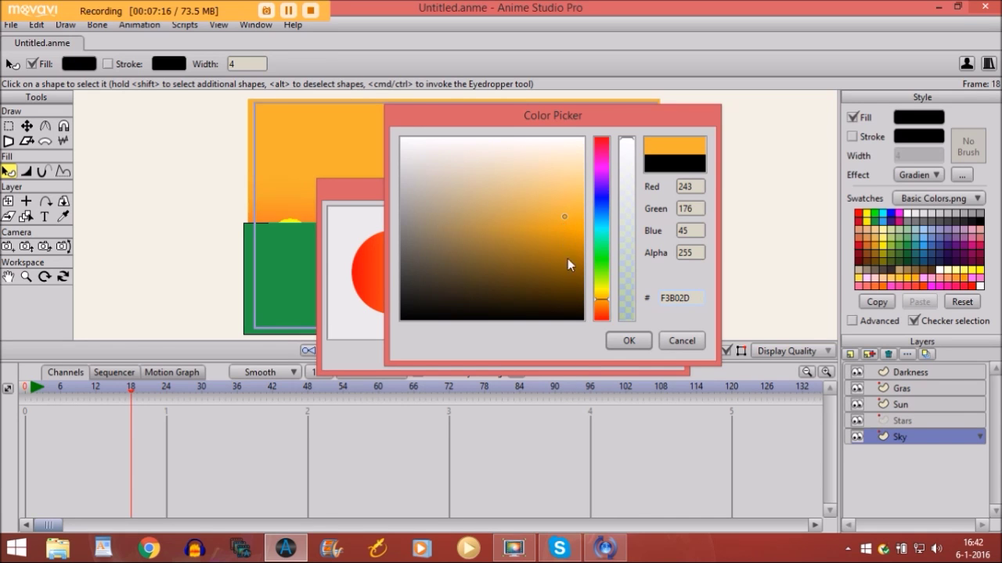
pyautogui.click(618, 342)
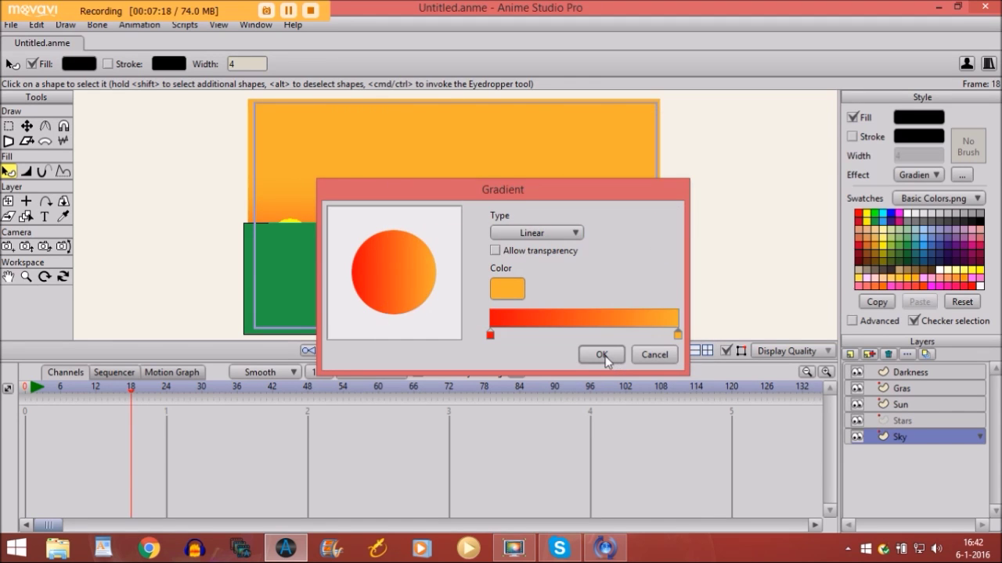
pyautogui.click(602, 357)
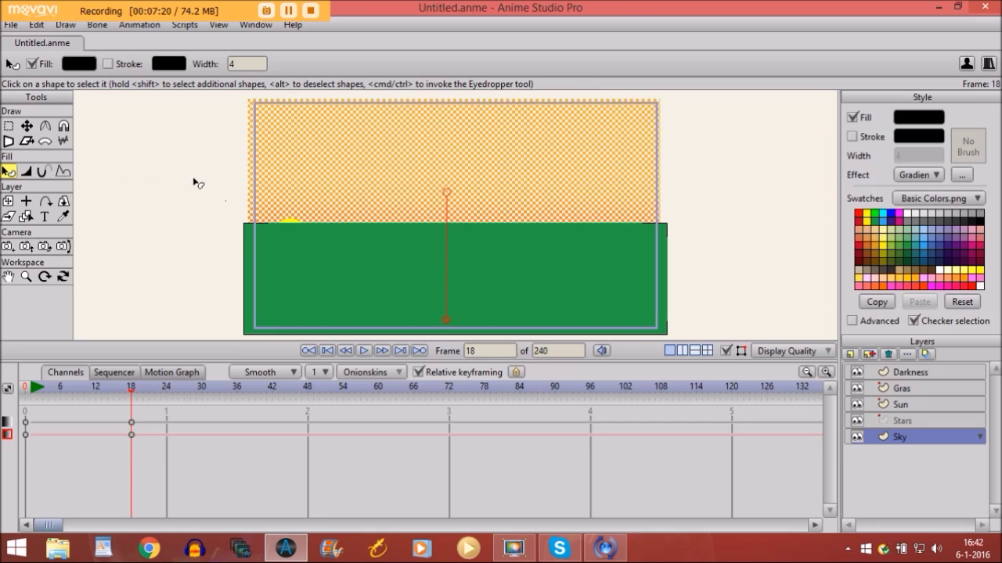
# Drag the dawn sky gradient upward at frame 18, then step ahead to frame 42
pyautogui.click(447, 323)
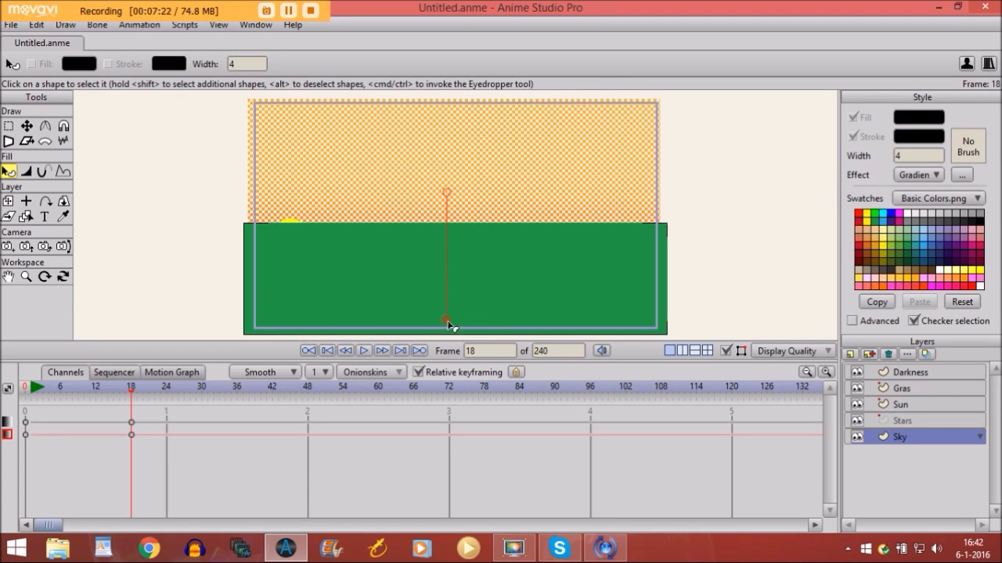
pyautogui.click(213, 215)
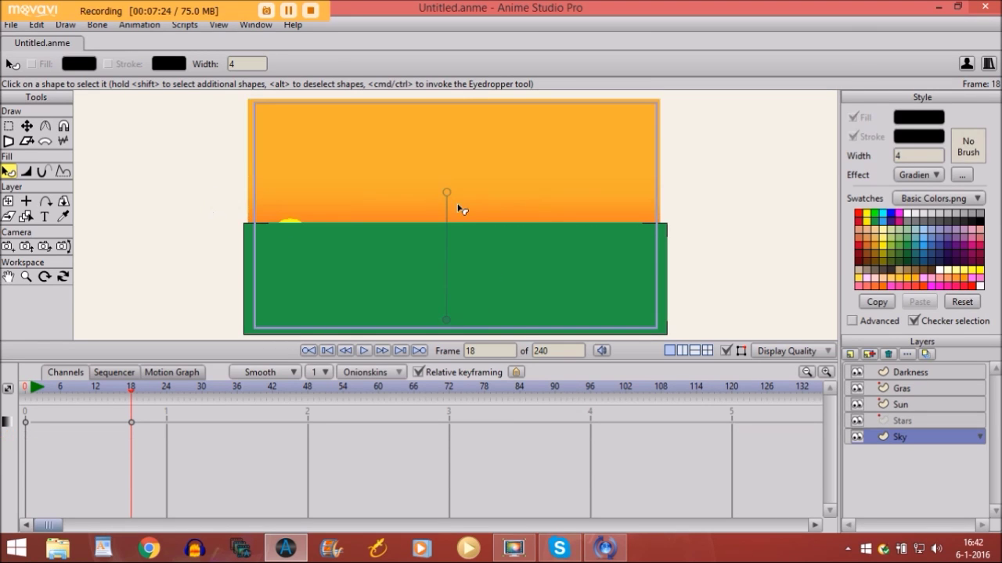
pyautogui.moveTo(449, 322); pyautogui.dragTo(454, 277)
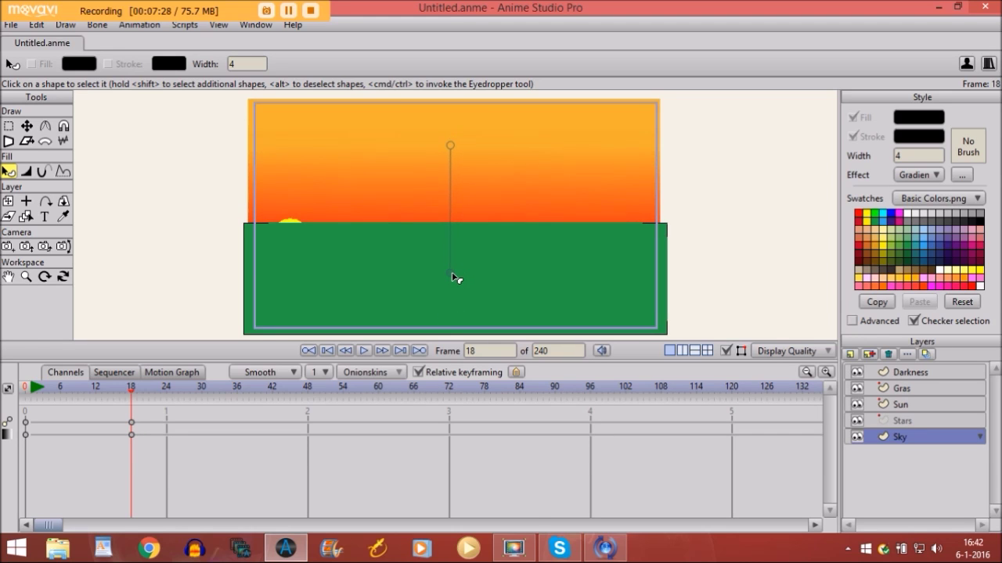
pyautogui.press('Right')
pyautogui.press('Right')
pyautogui.press('Right')
pyautogui.press('Right')
pyautogui.press('Right')
pyautogui.press('Right')
pyautogui.press('Right')
pyautogui.press('Right')
pyautogui.press('Right')
pyautogui.press('Right')
pyautogui.press('Right')
pyautogui.press('Right')
pyautogui.press('Right')
pyautogui.press('Right')
pyautogui.press('Right')
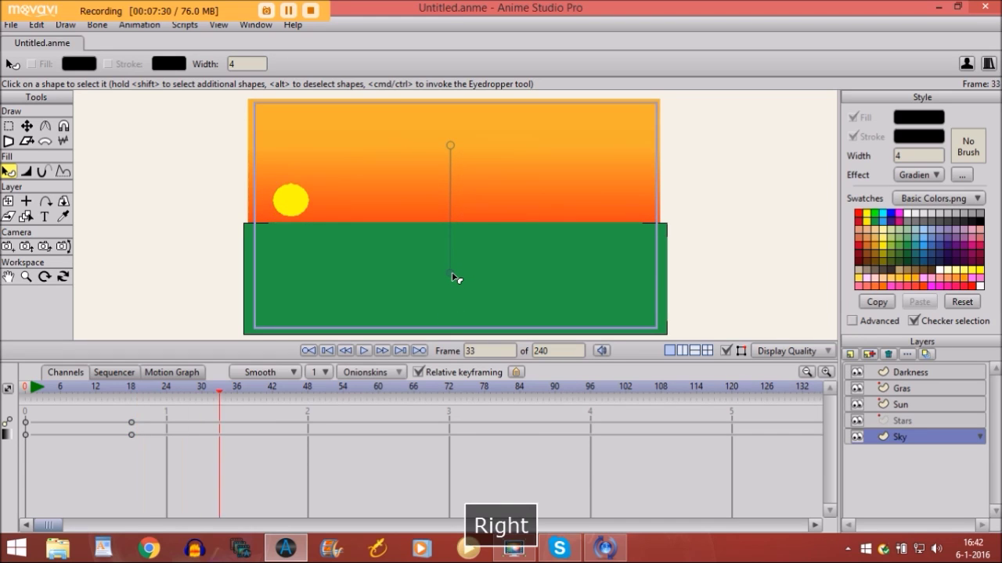
pyautogui.press('Left')
pyautogui.press('Left')
pyautogui.press('Left')
pyautogui.press('Left')
pyautogui.press('Left')
pyautogui.press('Left')
pyautogui.press('Left')
pyautogui.press('Left')
pyautogui.press('Left')
pyautogui.press('Left')
pyautogui.press('Left')
pyautogui.press('Left')
pyautogui.press('Left')
pyautogui.press('Left')
pyautogui.press('Left')
pyautogui.press('Left')
pyautogui.press('Left')
pyautogui.press('Left')
pyautogui.press('Left')
pyautogui.press('Left')
pyautogui.press('Left')
pyautogui.press('Right')
pyautogui.press('Right')
pyautogui.press('Right')
pyautogui.press('Right')
pyautogui.press('Right')
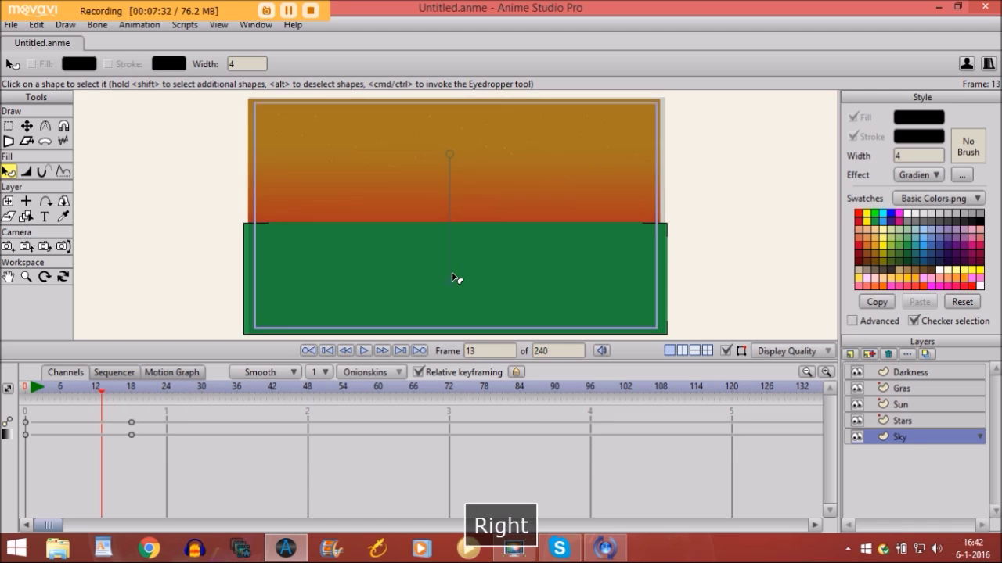
pyautogui.press('Right')
pyautogui.press('Right')
pyautogui.press('Right')
pyautogui.press('Right')
pyautogui.press('Right')
pyautogui.press('Right')
pyautogui.press('Right')
pyautogui.press('Right')
pyautogui.press('Right')
pyautogui.press('Right')
pyautogui.press('Right')
pyautogui.press('Right')
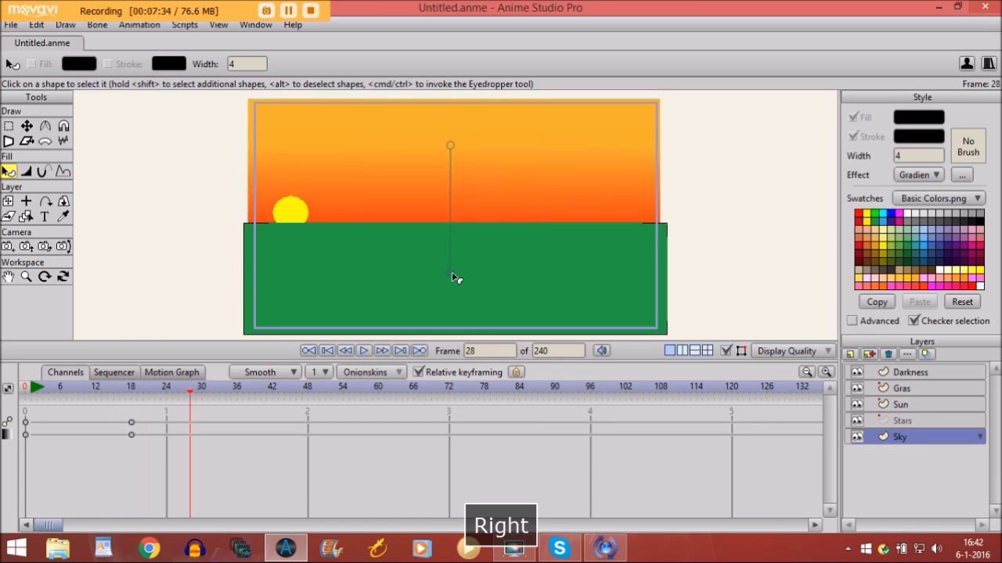
pyautogui.press('Right')
pyautogui.press('Right')
pyautogui.press('Right')
pyautogui.press('Right')
pyautogui.press('Right')
pyautogui.press('Right')
pyautogui.press('Right')
pyautogui.press('Right')
pyautogui.press('Right')
pyautogui.press('Right')
pyautogui.press('Right')
pyautogui.press('Right')
pyautogui.press('Right')
pyautogui.press('Right')
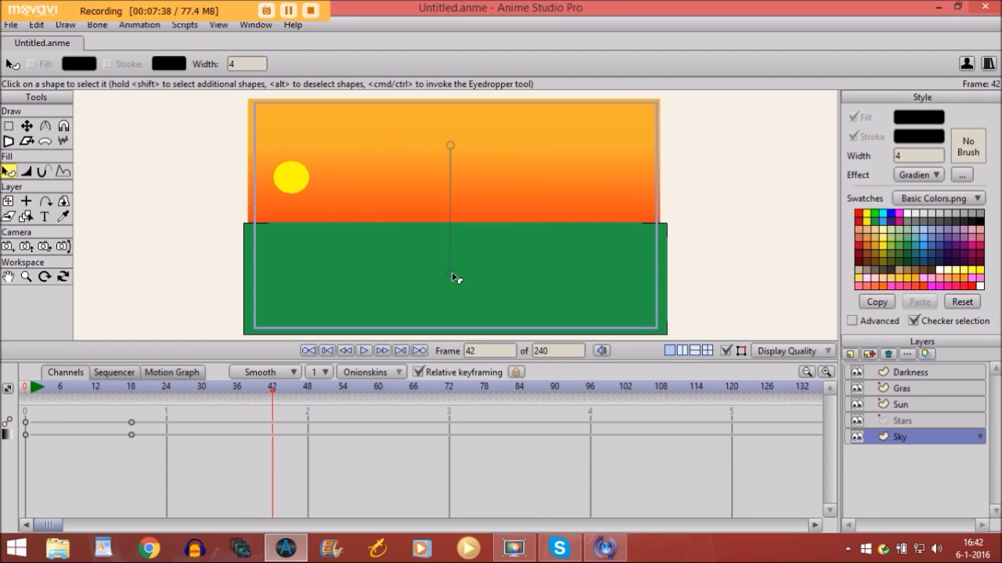
# At frame 42, set the sky gradient stops to white FFFFFF and light blue 51BCF9
pyautogui.click(404, 197)
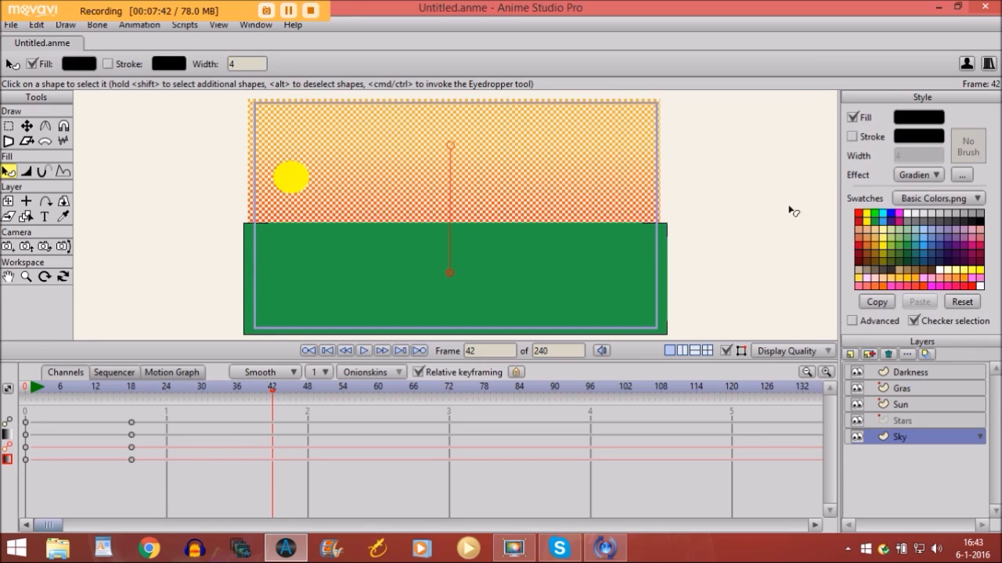
pyautogui.click(963, 177)
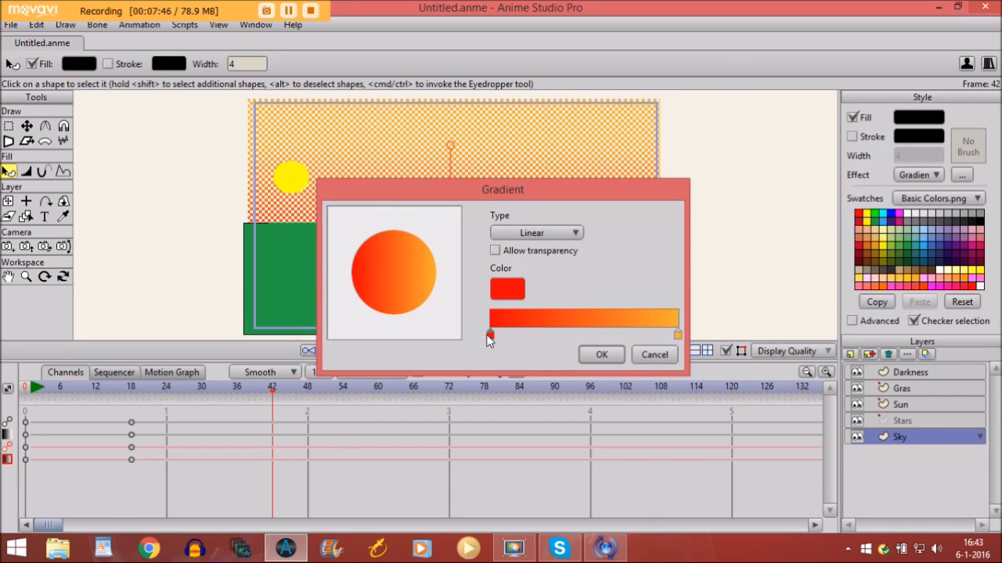
pyautogui.click(508, 288)
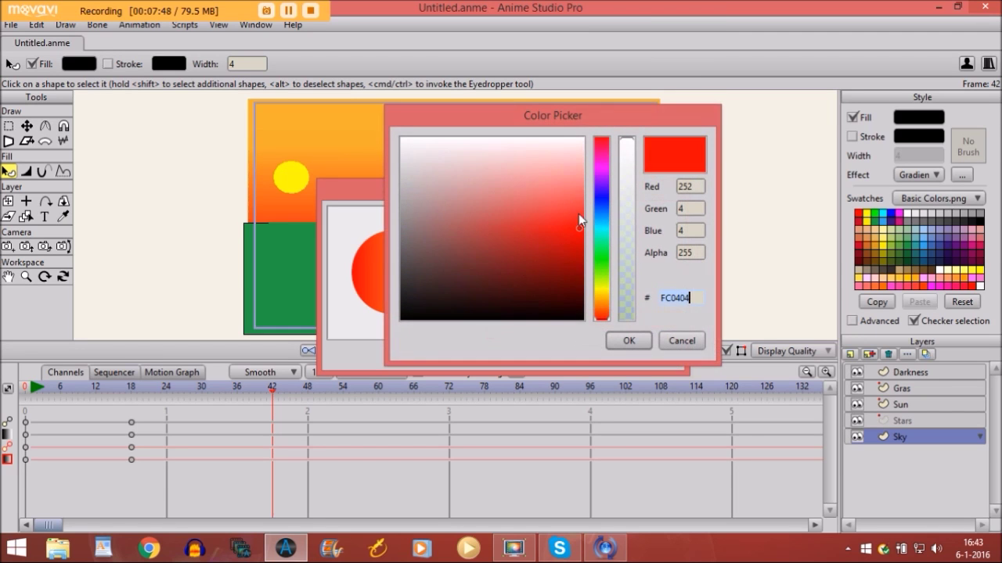
pyautogui.write('FFFFFF')
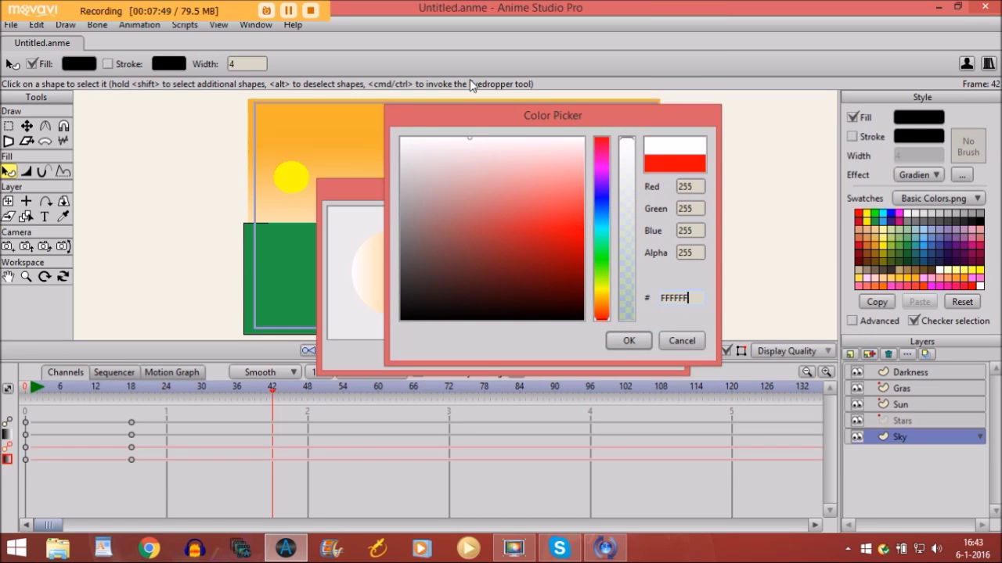
pyautogui.click(614, 344)
pyautogui.click(677, 335)
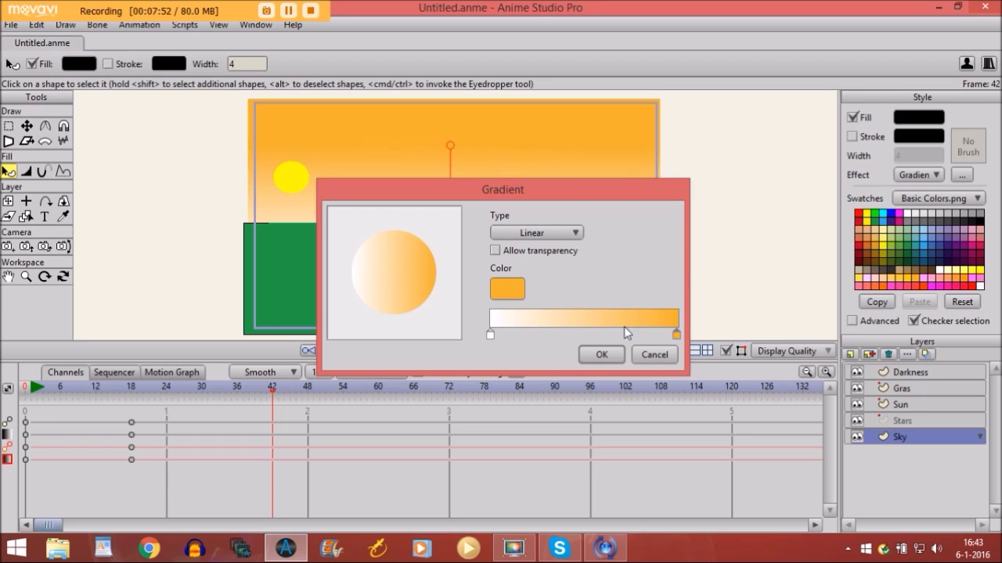
pyautogui.click(508, 291)
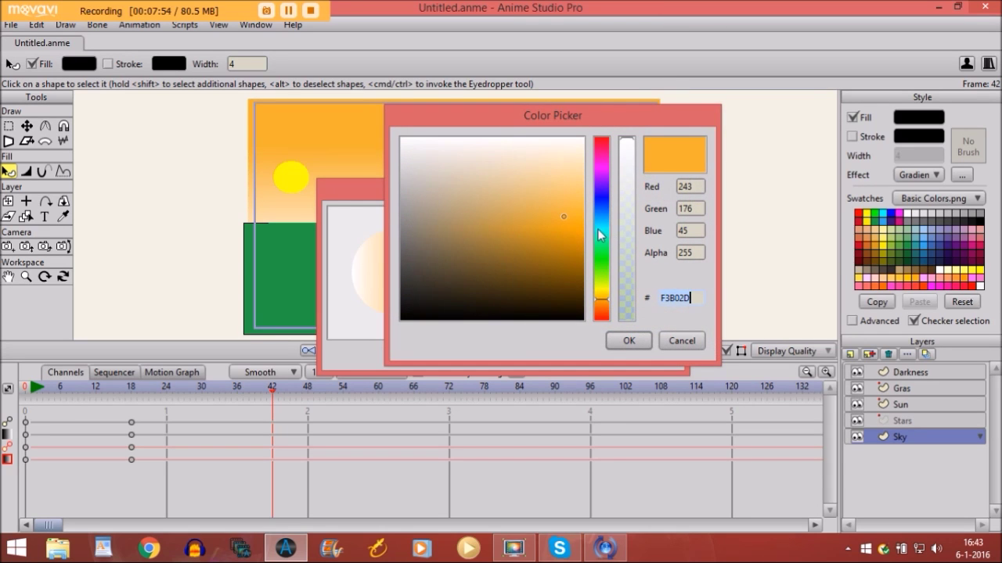
pyautogui.moveTo(598, 230)
pyautogui.mouseDown()
pyautogui.moveTo(603, 218)
pyautogui.moveTo(569, 211)
pyautogui.moveTo(570, 201)
pyautogui.mouseUp()
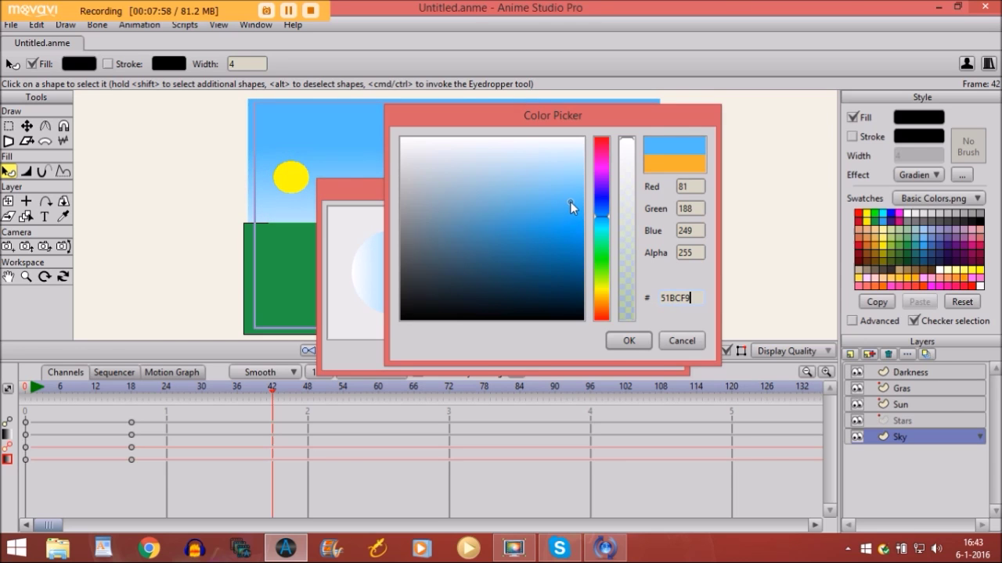
pyautogui.click(628, 340)
pyautogui.click(600, 356)
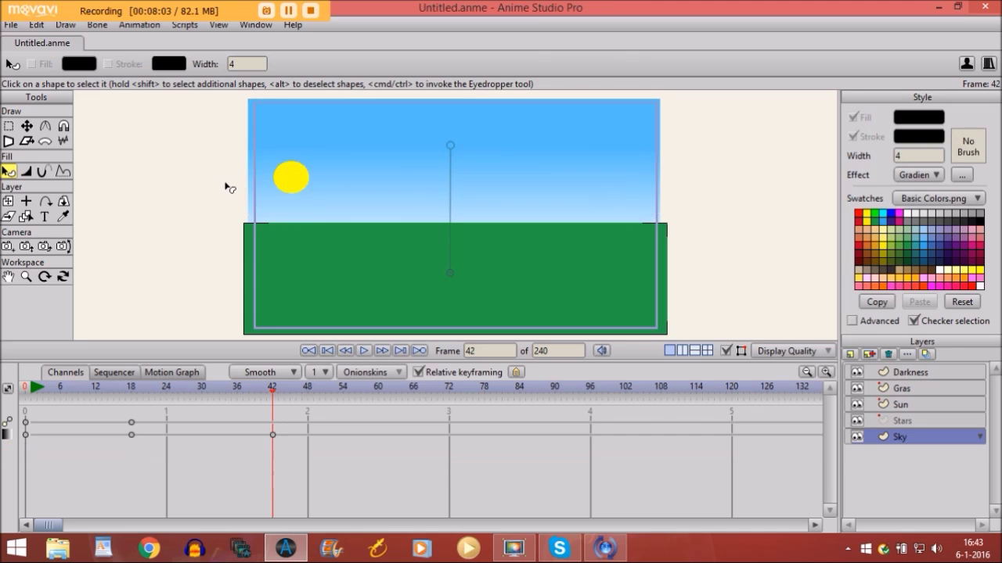
# Return to the animation start and switch the canvas to View > Show Output Only
pyautogui.press('Right')
pyautogui.press('Right')
pyautogui.press('Right')
pyautogui.press('Right')
pyautogui.press('Right')
pyautogui.press('Right')
pyautogui.press('Right')
pyautogui.press('Right')
pyautogui.press('Right')
pyautogui.press('Right')
pyautogui.press('Right')
pyautogui.press('Right')
pyautogui.press('Right')
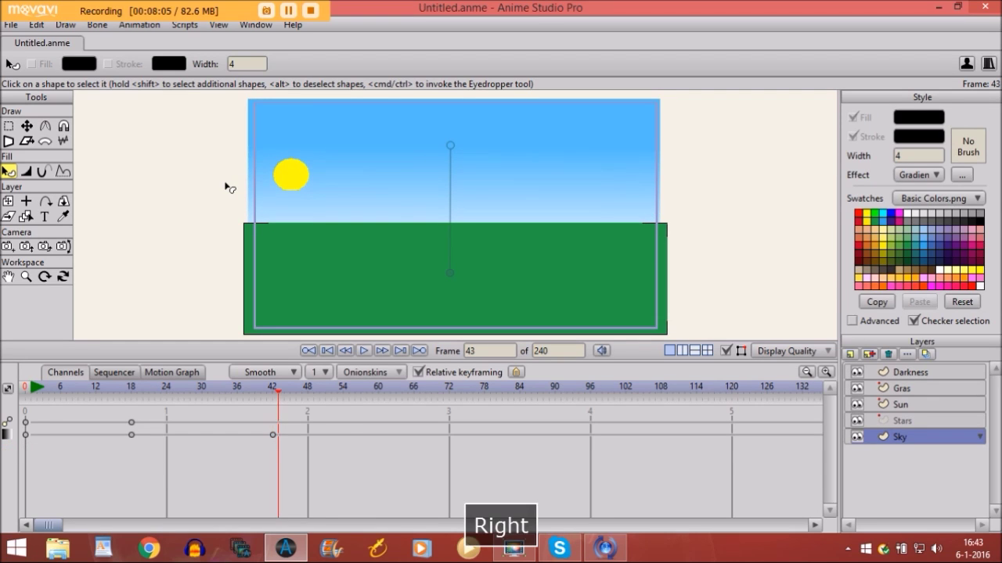
pyautogui.click(31, 392)
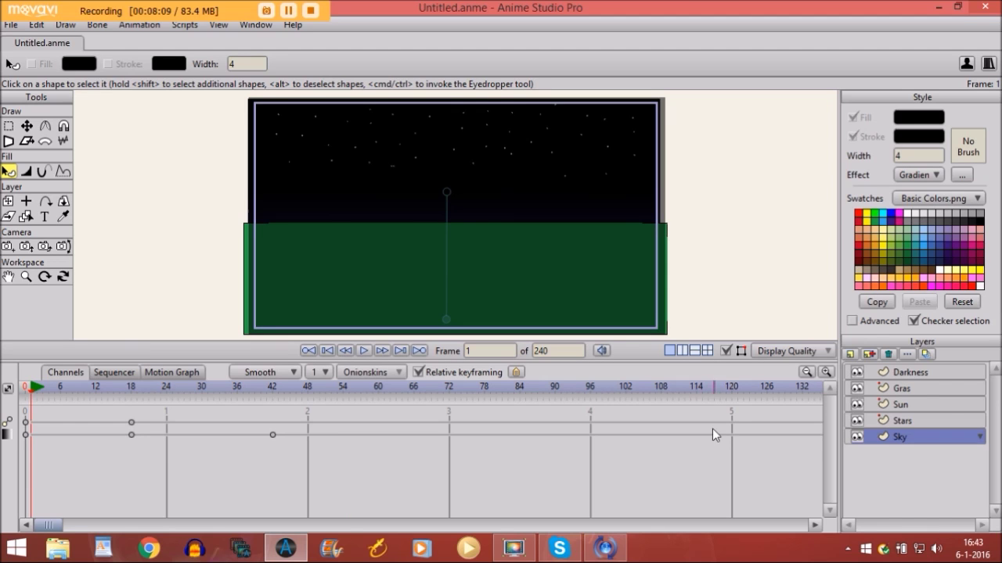
pyautogui.click(912, 369)
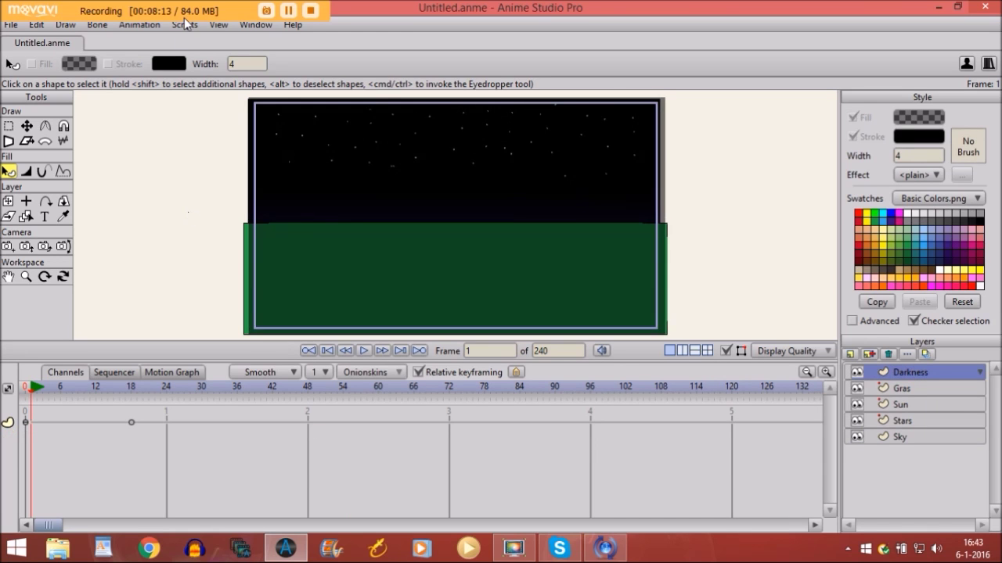
pyautogui.click(211, 27)
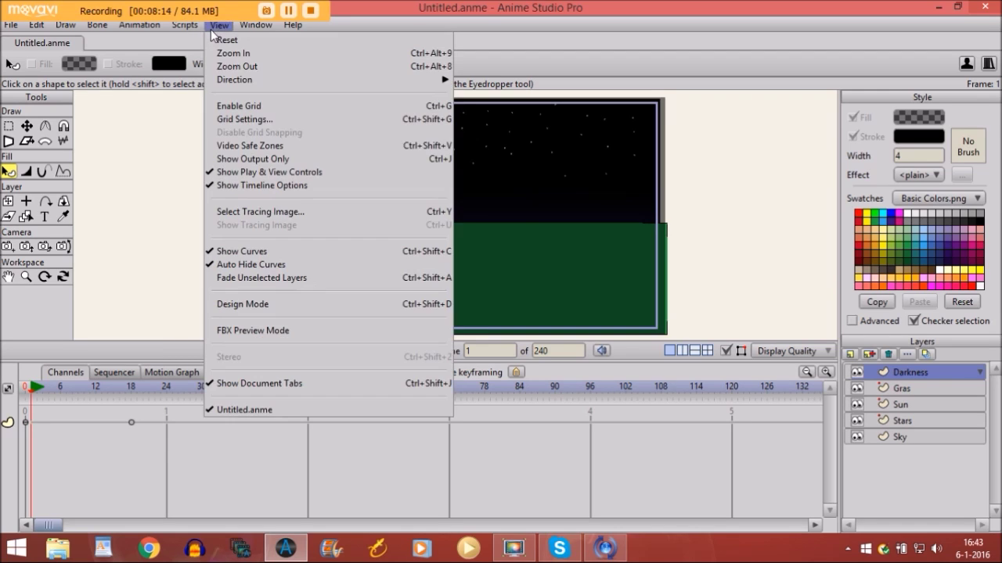
pyautogui.click(235, 161)
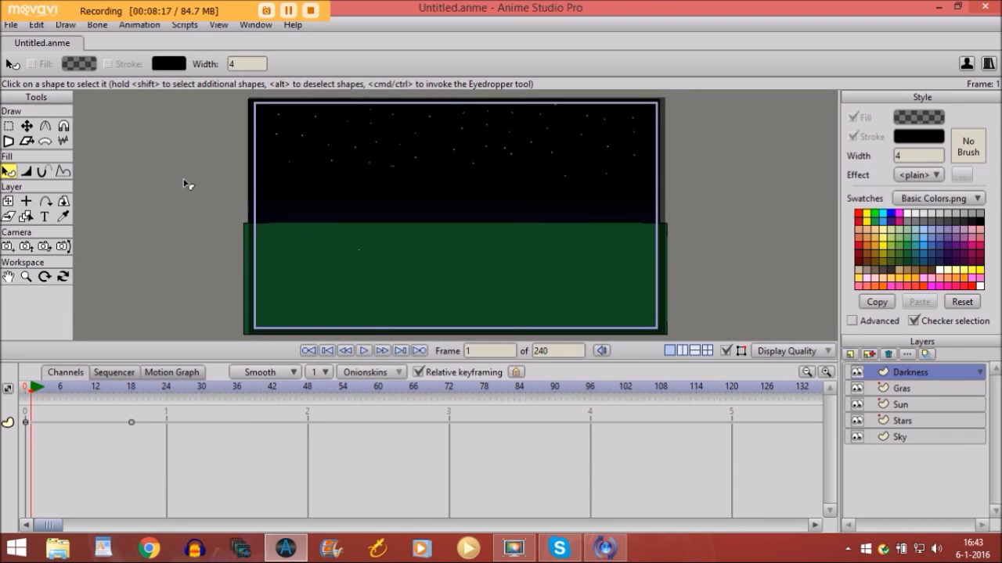
# Step forward through dawn to the daytime sky, then back to the starry night at frame 0
pyautogui.press('Right')
pyautogui.press('Right')
pyautogui.press('Right')
pyautogui.press('Right')
pyautogui.press('Right')
pyautogui.press('Right')
pyautogui.press('Right')
pyautogui.press('Right')
pyautogui.press('Right')
pyautogui.press('Right')
pyautogui.press('Right')
pyautogui.press('Right')
pyautogui.press('Right')
pyautogui.press('Right')
pyautogui.press('Right')
pyautogui.press('Right')
pyautogui.press('Right')
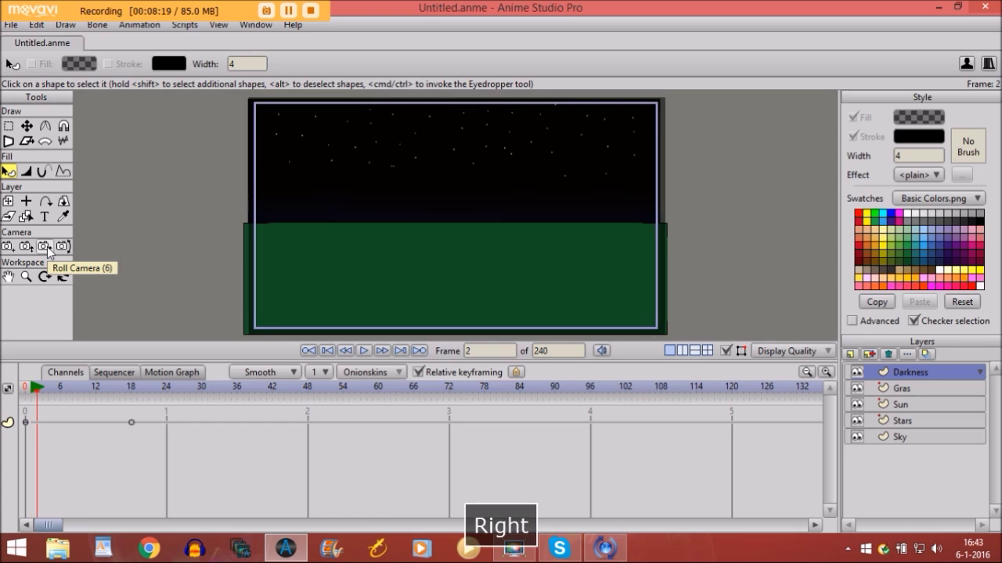
pyautogui.press('Right')
pyautogui.press('Right')
pyautogui.press('Right')
pyautogui.press('Right')
pyautogui.press('Right')
pyautogui.press('Right')
pyautogui.press('Right')
pyautogui.press('Right')
pyautogui.press('Right')
pyautogui.press('Right')
pyautogui.press('Right')
pyautogui.press('Right')
pyautogui.press('Right')
pyautogui.press('Right')
pyautogui.press('Right')
pyautogui.press('Right')
pyautogui.press('Right')
pyautogui.press('Right')
pyautogui.press('Right')
pyautogui.press('Right')
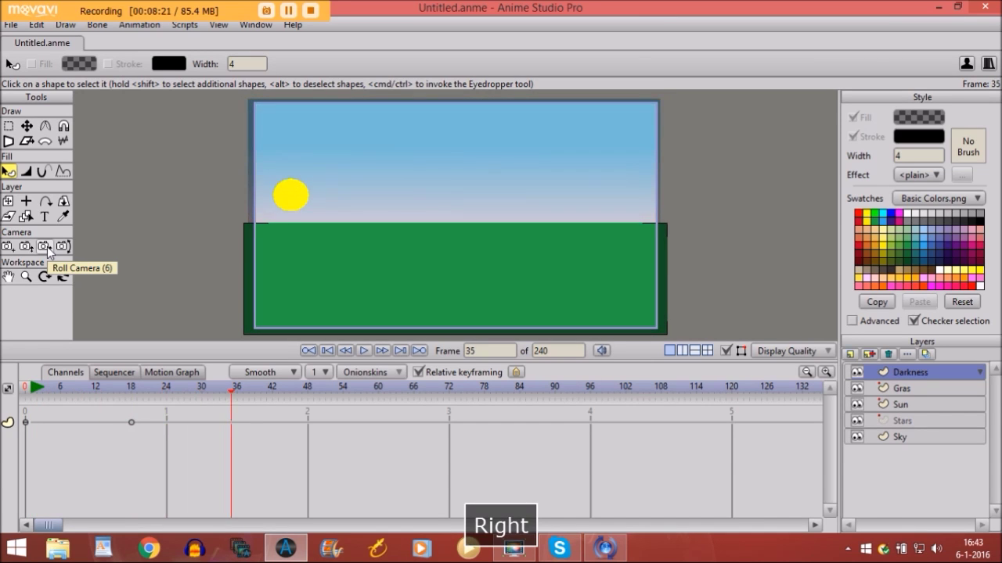
pyautogui.press('Right')
pyautogui.press('Right')
pyautogui.press('Right')
pyautogui.press('Right')
pyautogui.press('Right')
pyautogui.press('Right')
pyautogui.press('Right')
pyautogui.press('Right')
pyautogui.press('Right')
pyautogui.press('Right')
pyautogui.press('Right')
pyautogui.press('Right')
pyautogui.press('Right')
pyautogui.press('Right')
pyautogui.press('Right')
pyautogui.press('Right')
pyautogui.press('Right')
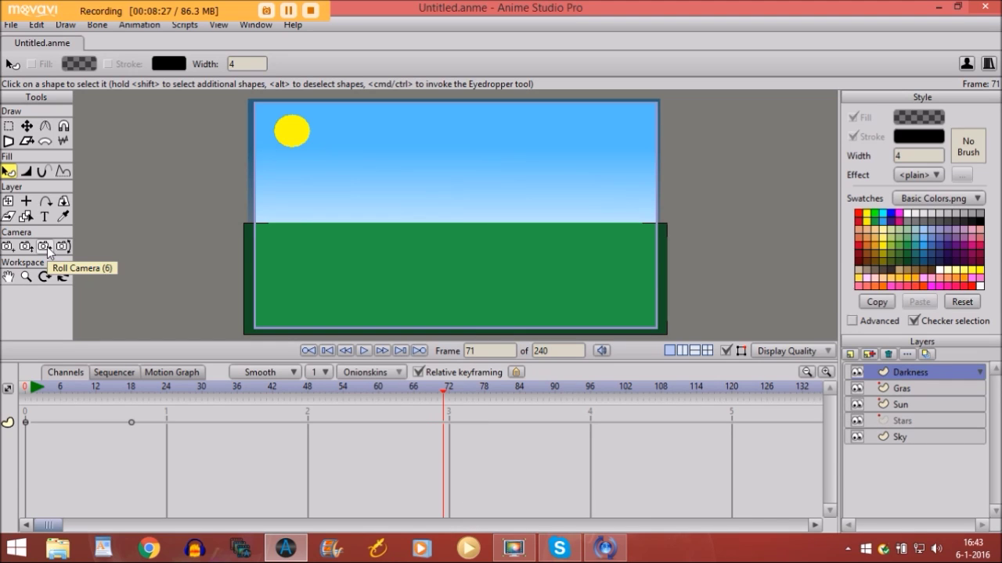
pyautogui.press('Left')
pyautogui.press('Left')
pyautogui.press('Left')
pyautogui.press('Left')
pyautogui.press('Left')
pyautogui.press('Left')
pyautogui.press('Left')
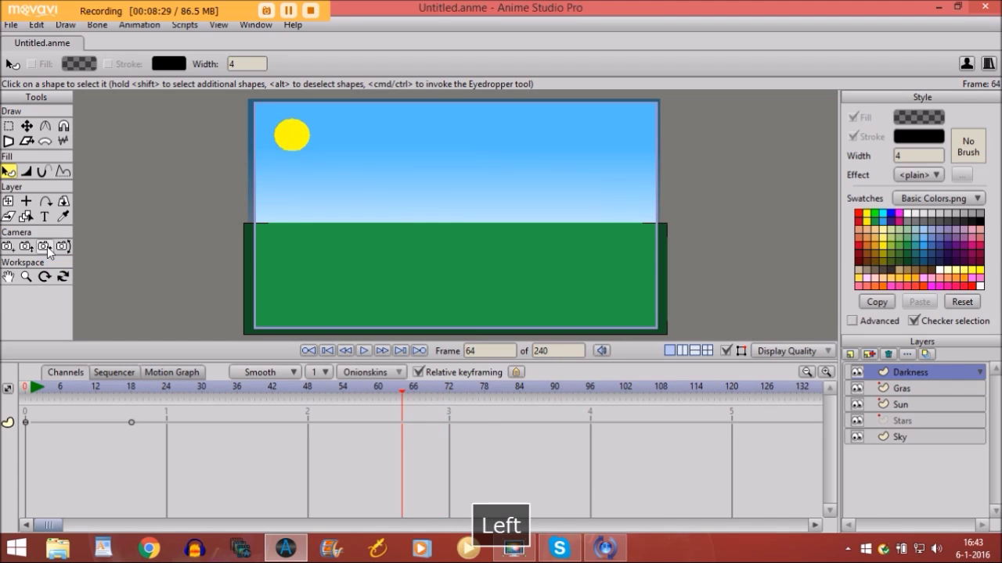
pyautogui.press('Left')
pyautogui.press('Left')
pyautogui.press('Left')
pyautogui.press('Left')
pyautogui.press('Left')
pyautogui.press('Left')
pyautogui.press('Left')
pyautogui.press('Left')
pyautogui.press('Left')
pyautogui.press('Left')
pyautogui.press('Left')
pyautogui.press('Left')
pyautogui.press('Left')
pyautogui.press('Left')
pyautogui.press('Left')
pyautogui.press('Left')
pyautogui.press('Left')
pyautogui.press('Left')
pyautogui.press('Left')
pyautogui.press('Left')
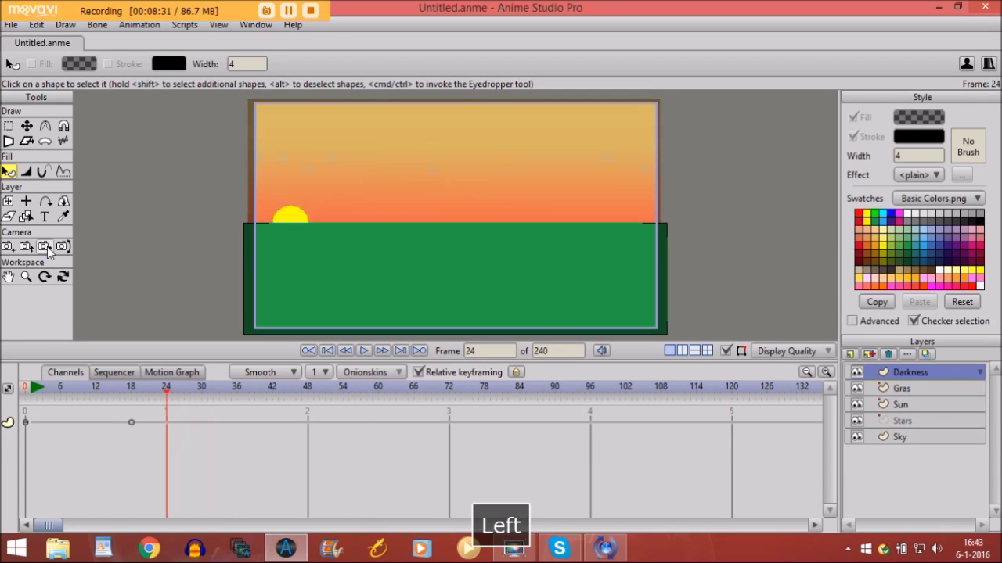
pyautogui.press('Left')
pyautogui.press('Left')
pyautogui.press('Left')
pyautogui.press('Left')
pyautogui.press('Left')
pyautogui.press('Left')
pyautogui.press('Left')
pyautogui.press('Left')
pyautogui.press('Left')
pyautogui.press('Left')
pyautogui.press('Left')
pyautogui.press('Left')
pyautogui.press('Left')
pyautogui.press('Left')
pyautogui.press('Left')
pyautogui.press('Left')
pyautogui.press('Left')
pyautogui.press('Left')
pyautogui.press('Left')
pyautogui.press('Left')
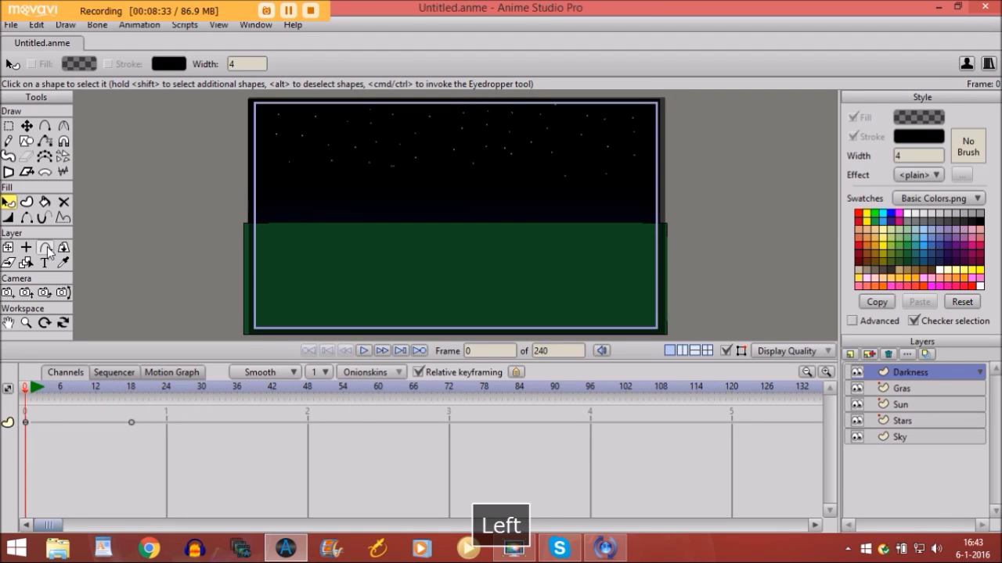